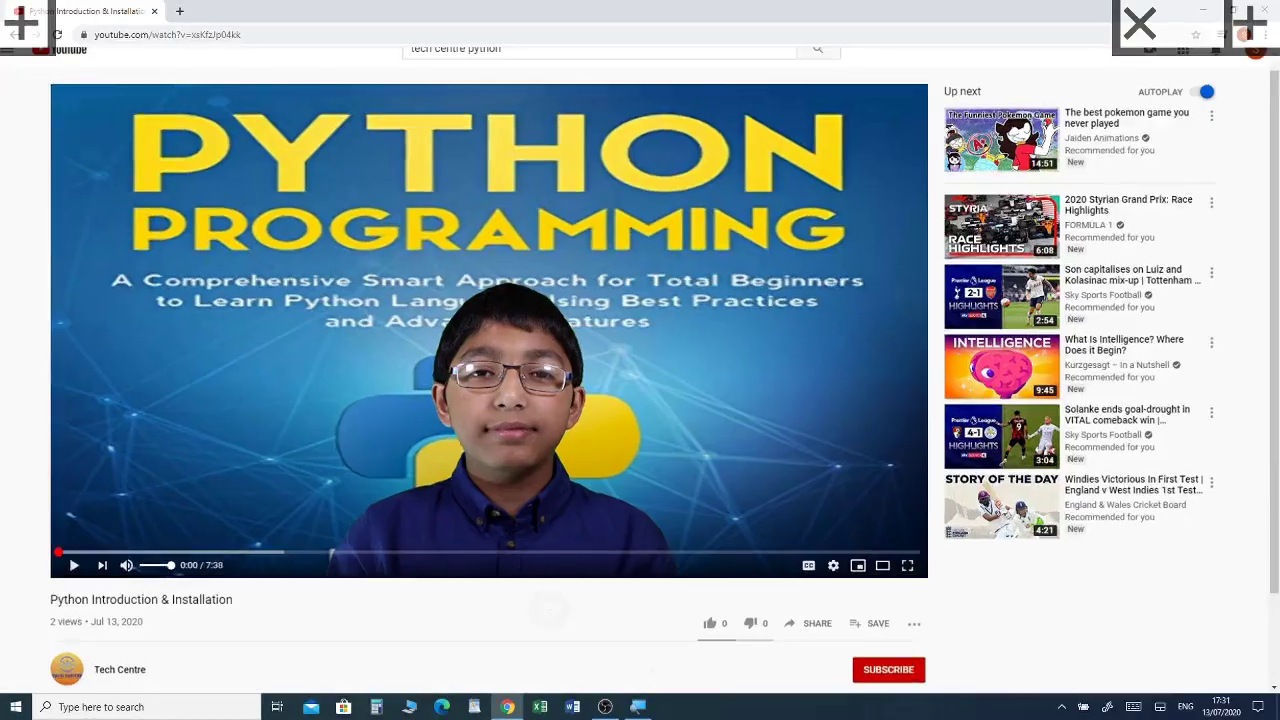
scroll(552, 352, up, 2)
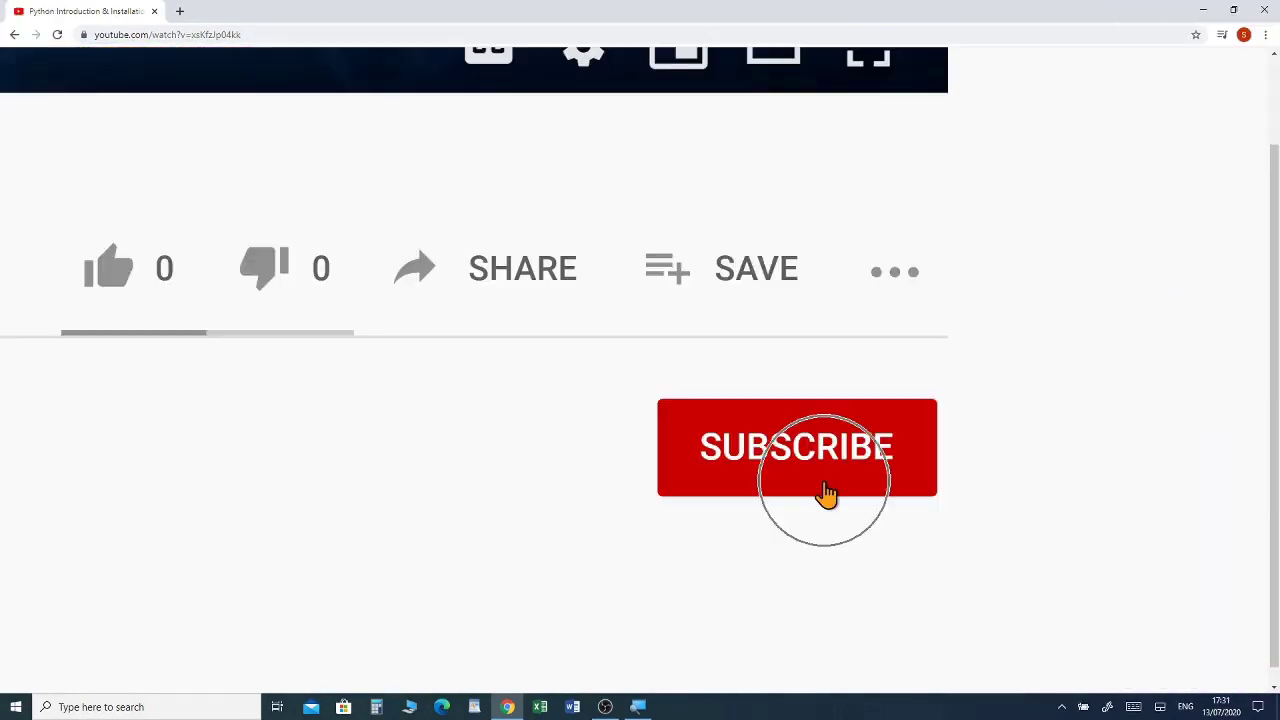
Step: Subscribe to the Tech Centre channel with notifications for all uploads, and like the video
click(825, 490)
click(894, 452)
click(1020, 449)
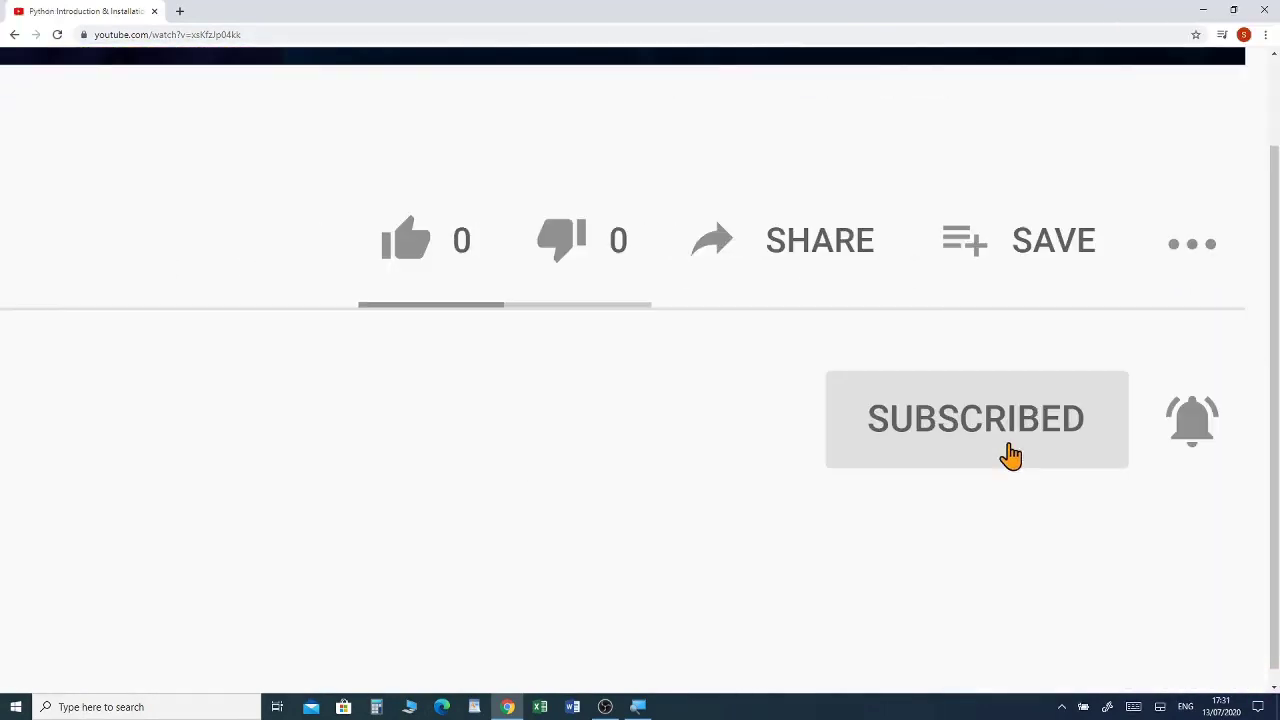
click(440, 262)
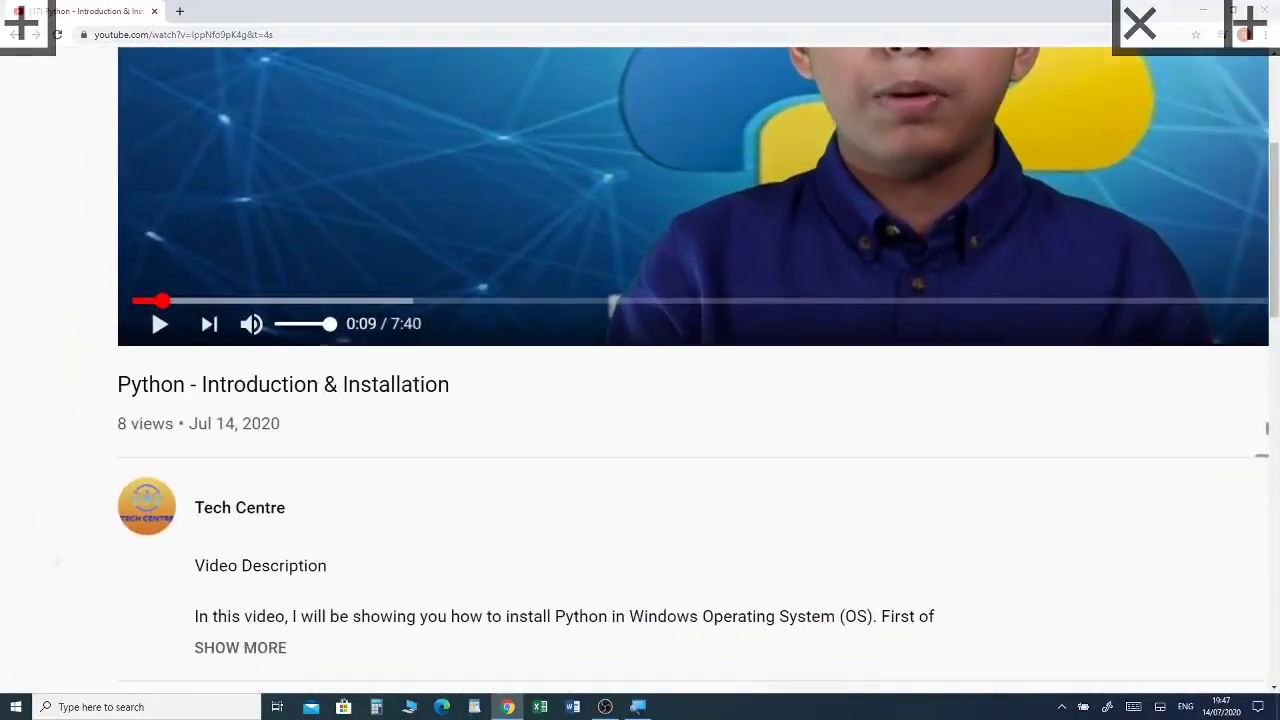
Step: Expand the full description under the 'Python Introduction & Installation' video
scroll(214, 443, down, 2)
click(240, 503)
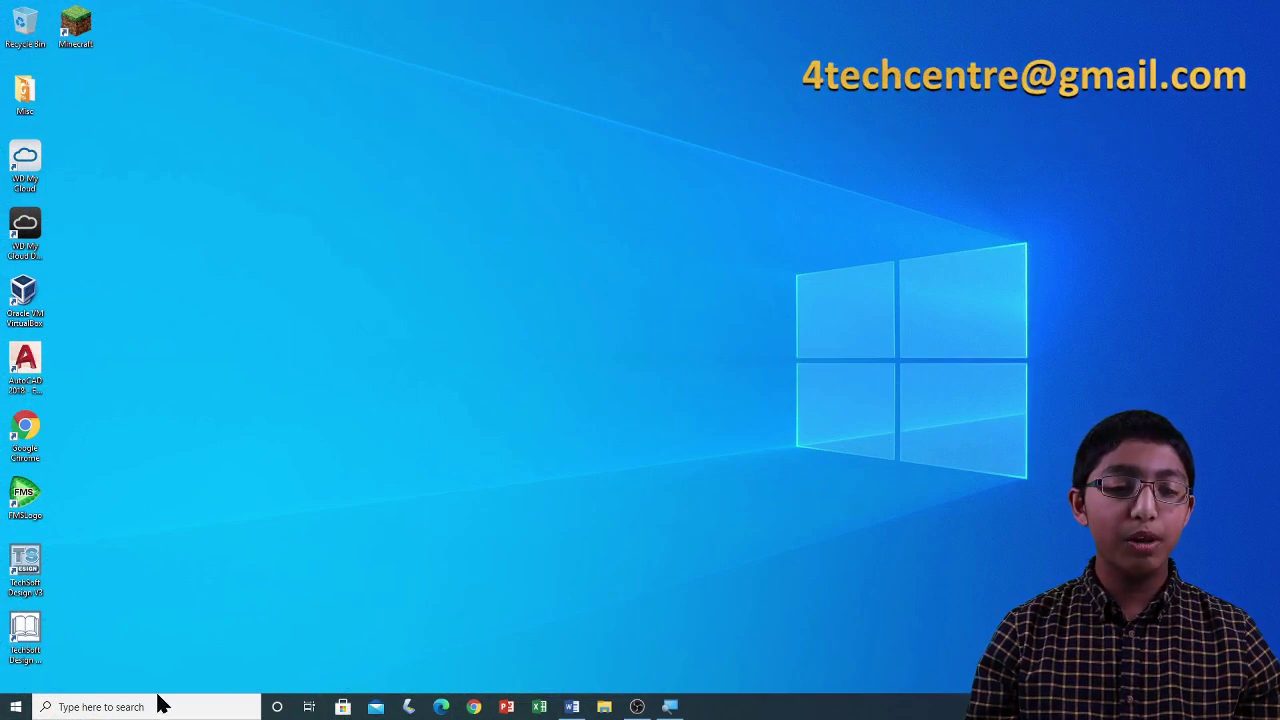
Step: Launch Paint from the Windows Accessories folder in the Start menu
click(17, 708)
scroll(118, 323, down, 10)
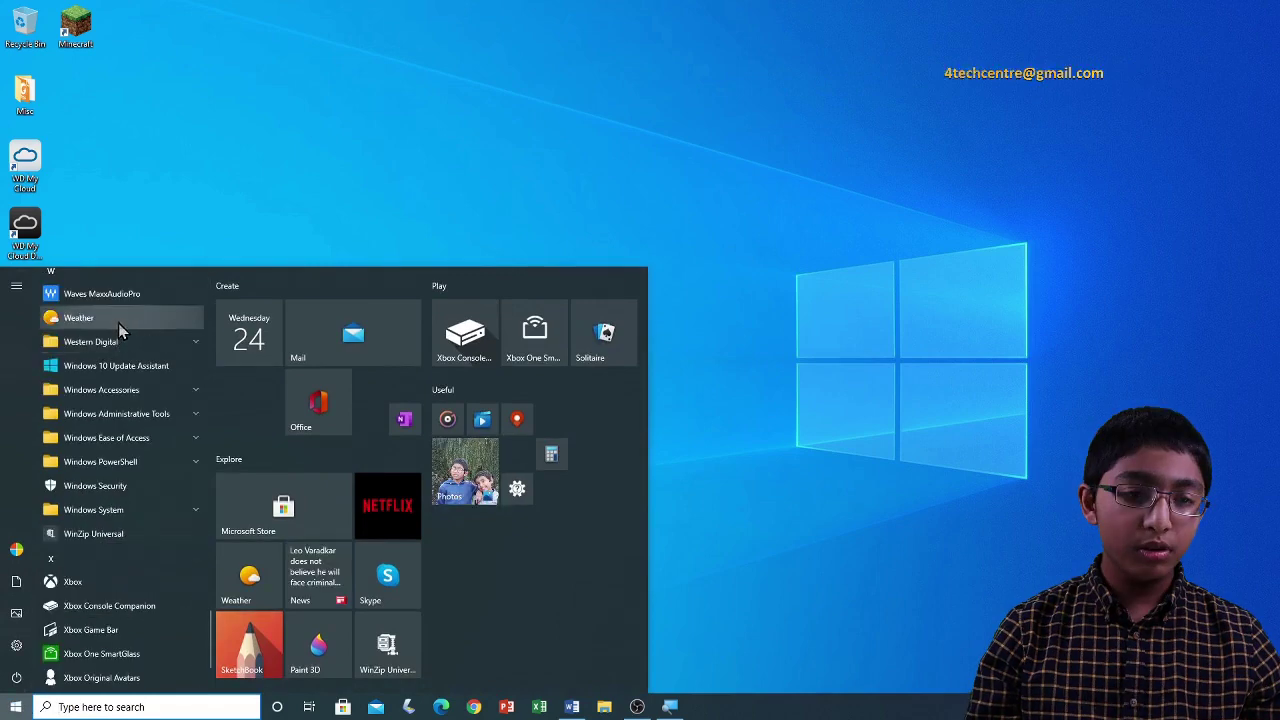
click(97, 390)
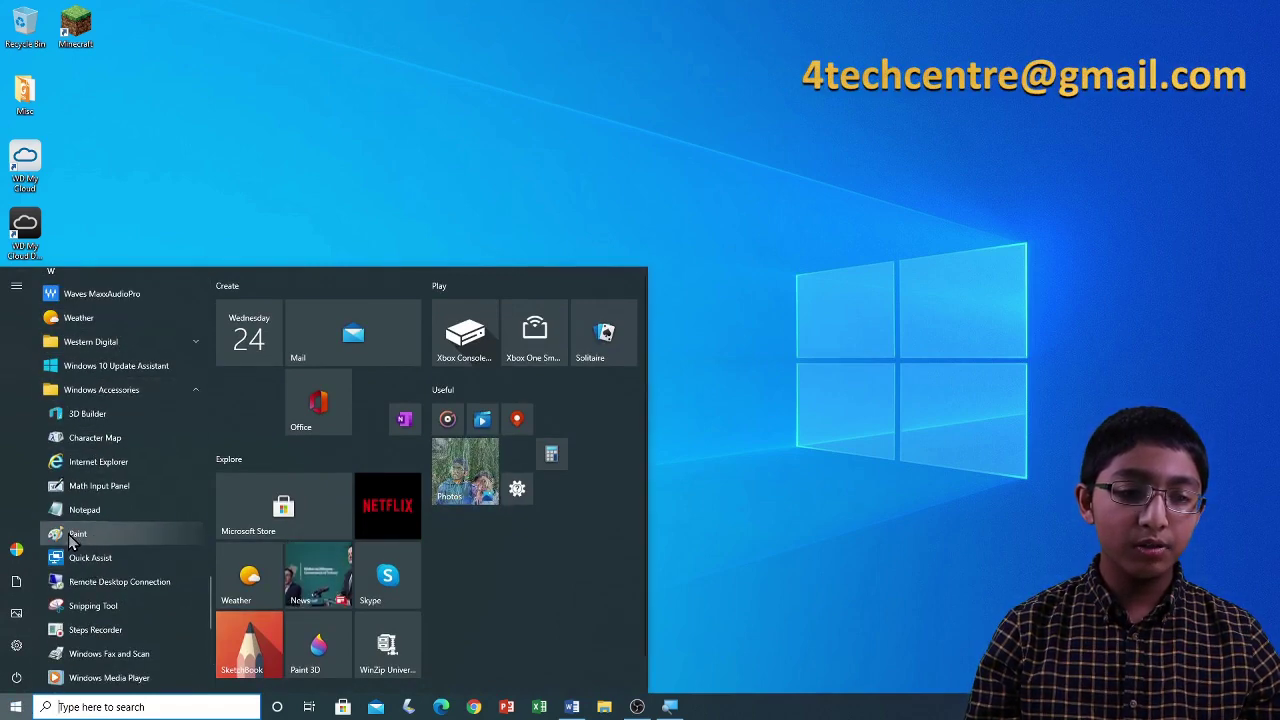
click(92, 536)
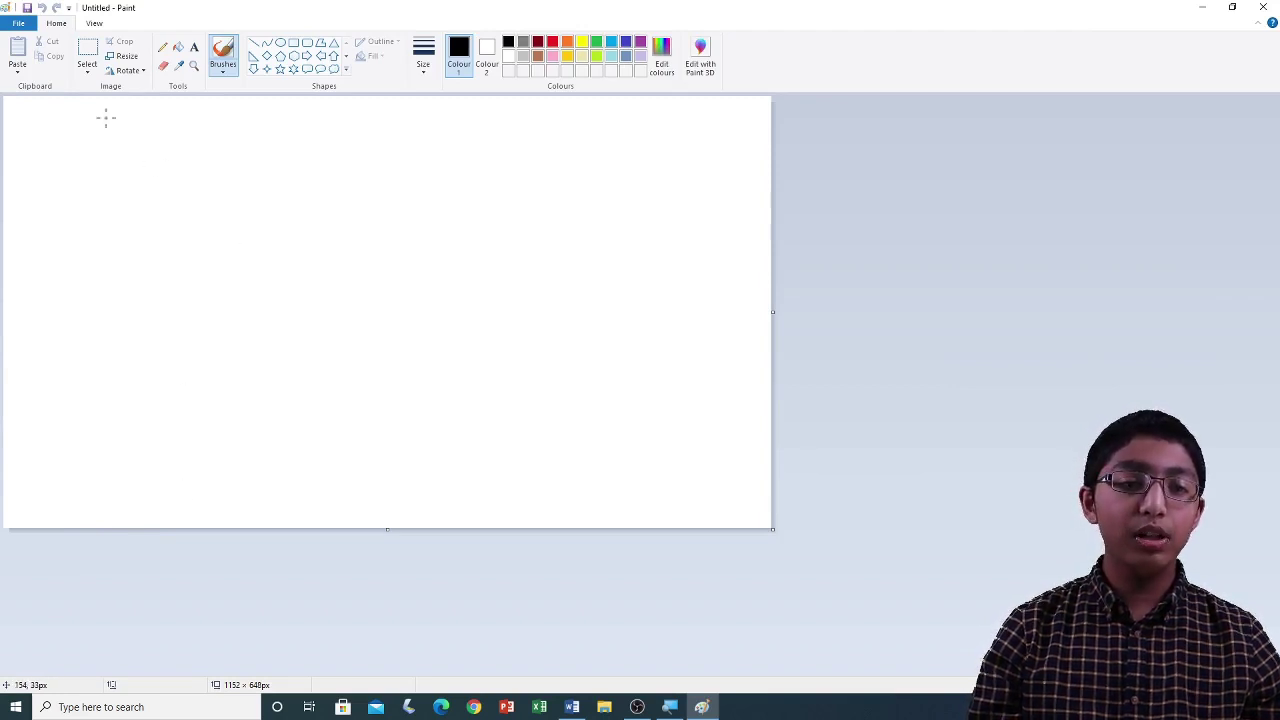
Step: Open Shapes and Text.png from the Documents folder under This PC
click(21, 25)
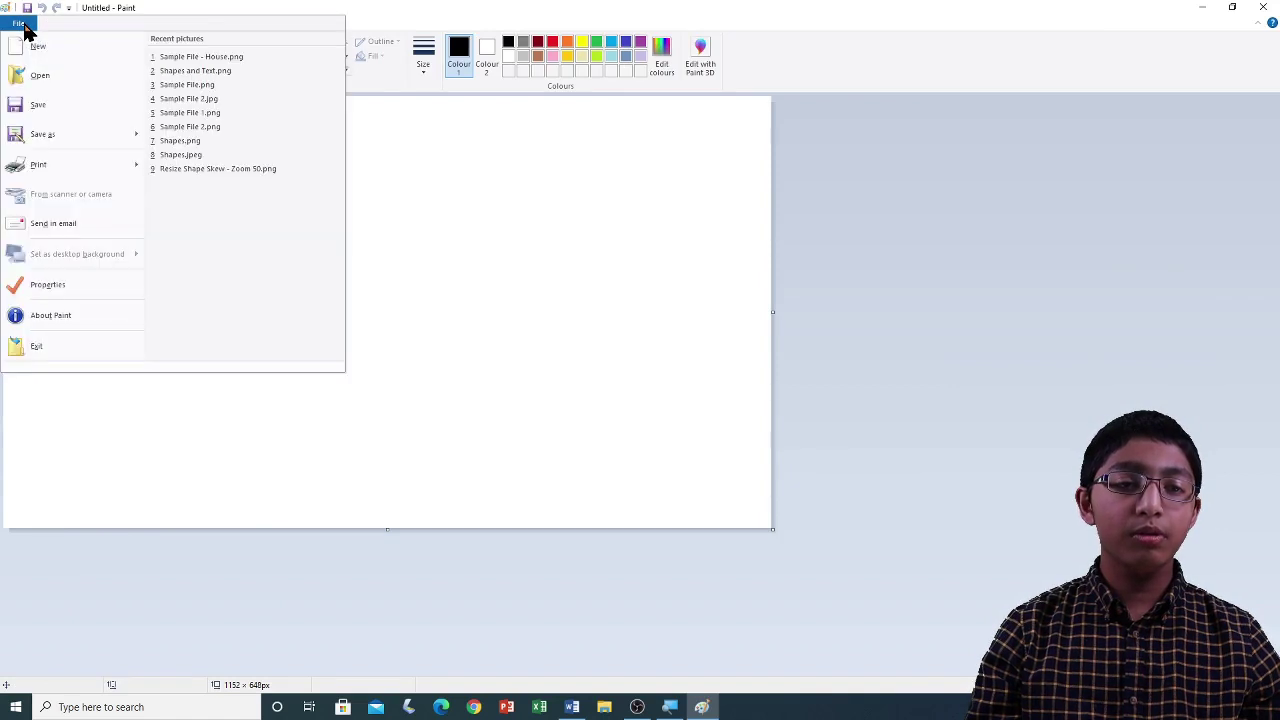
click(53, 85)
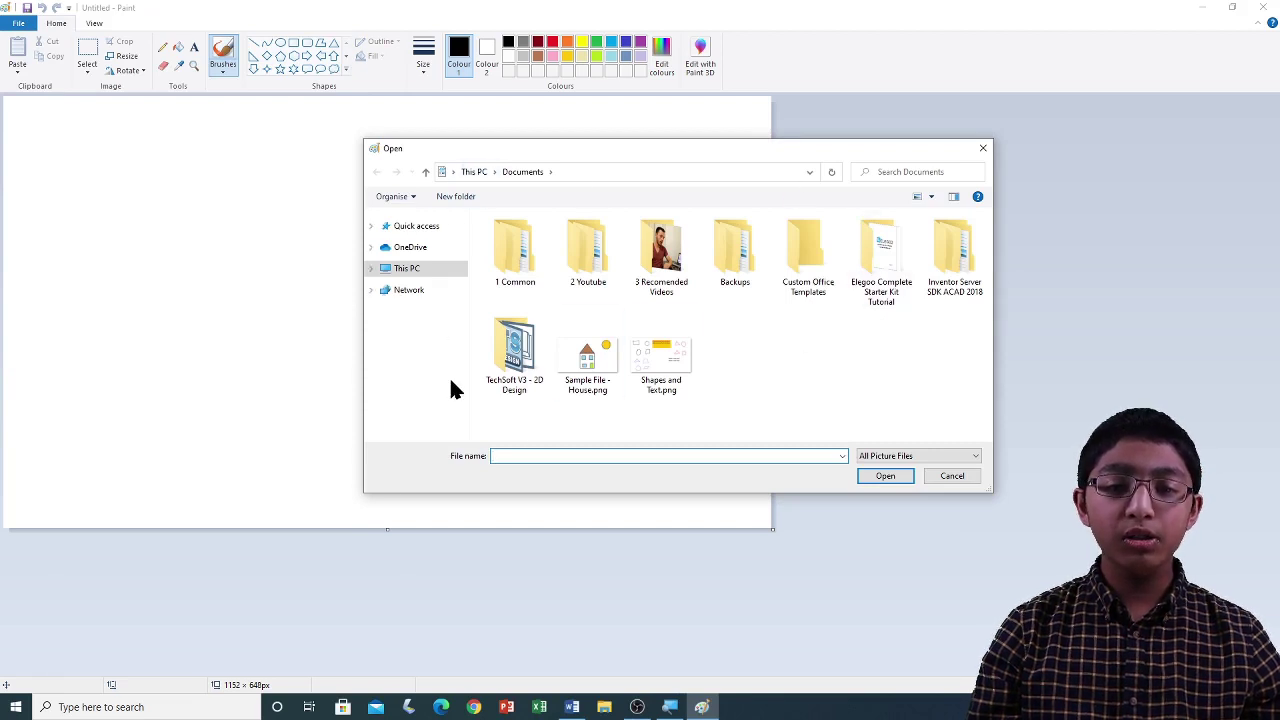
click(425, 265)
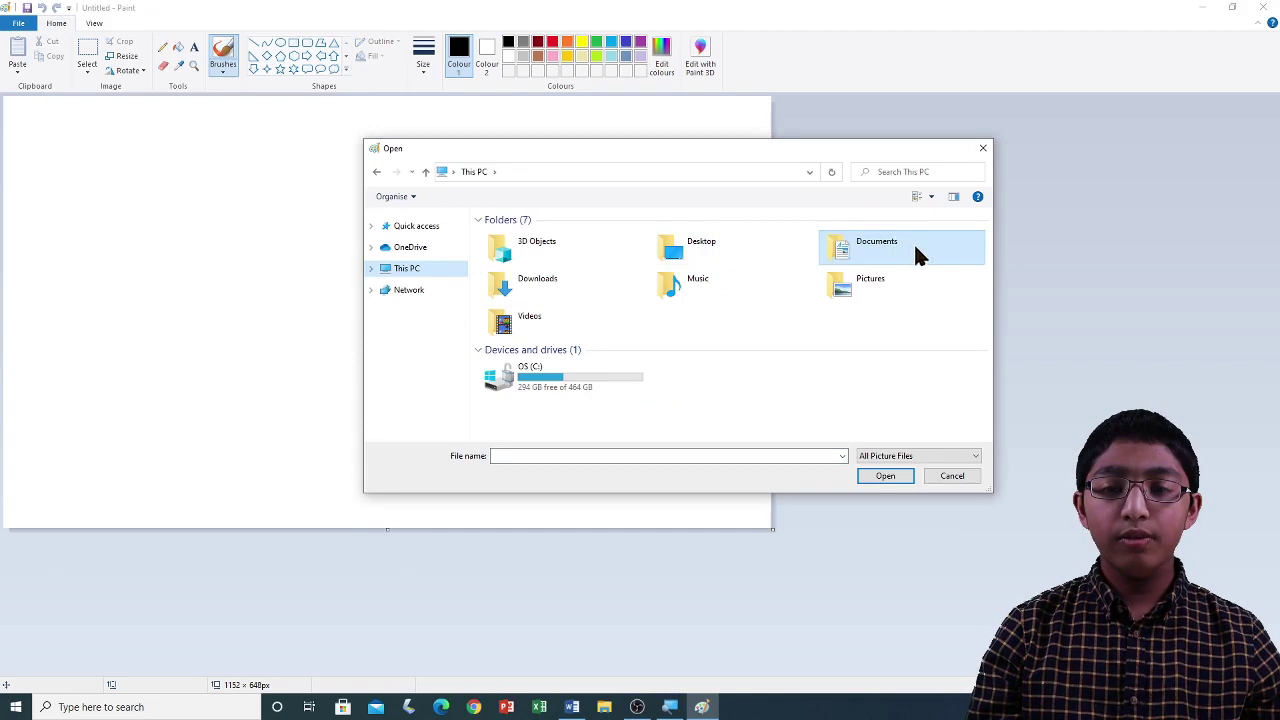
double_click(883, 245)
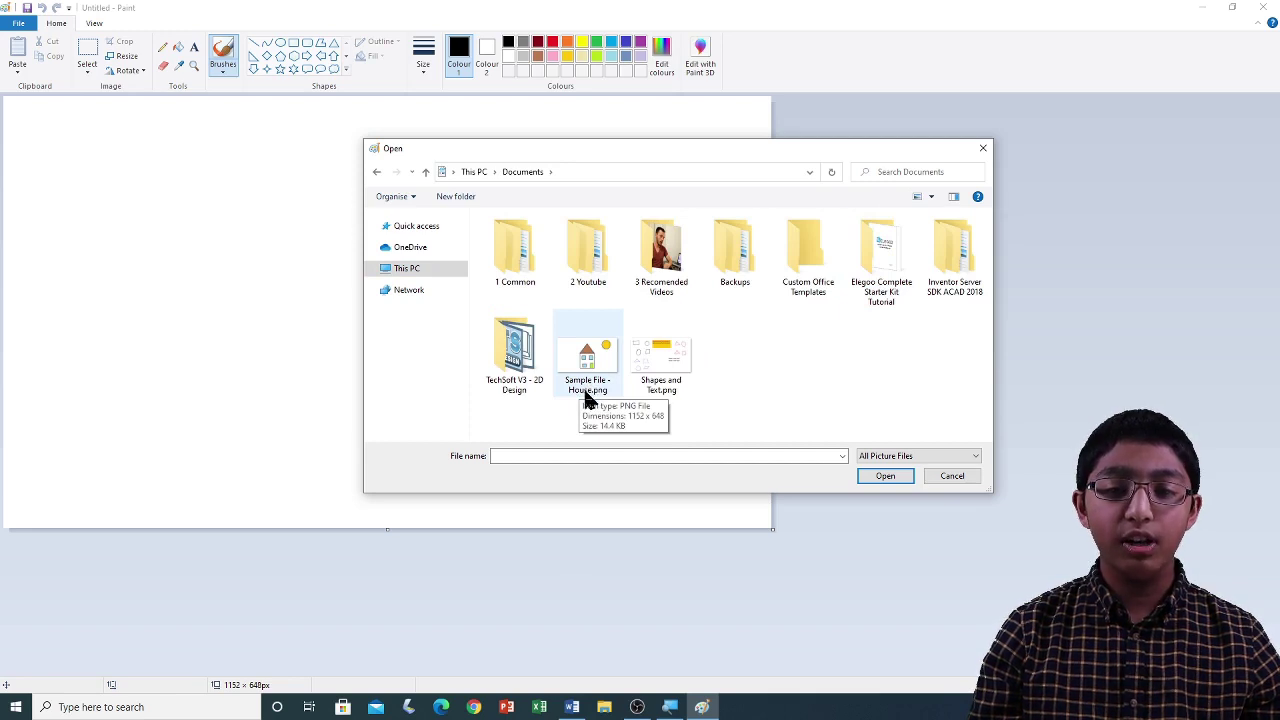
click(665, 363)
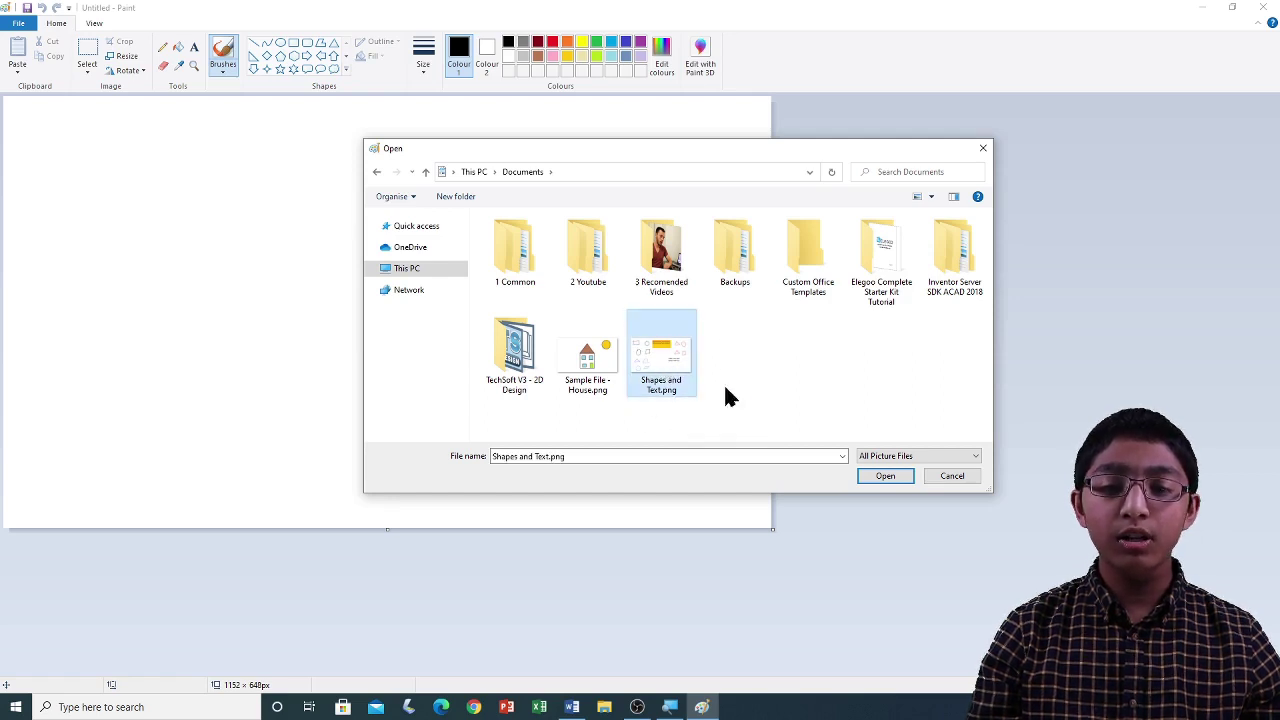
click(886, 476)
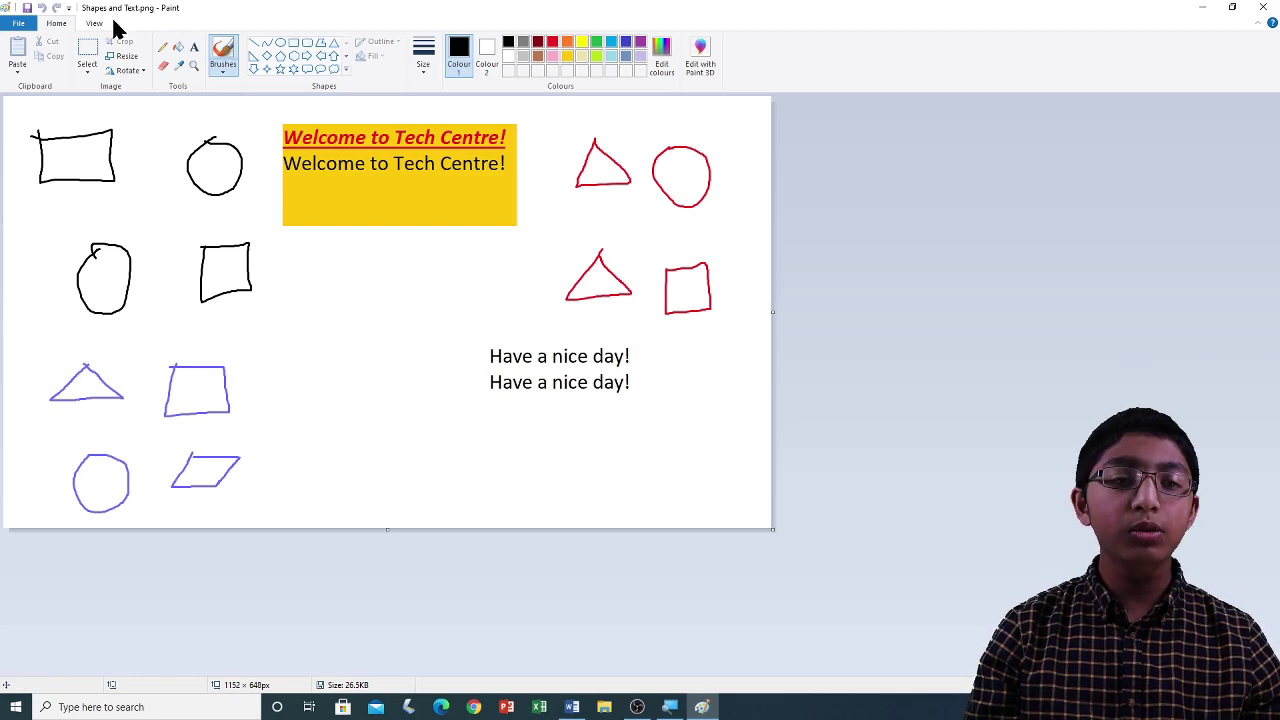
Step: Move the black square from beside the oval to the lower middle, then reselect it
click(87, 55)
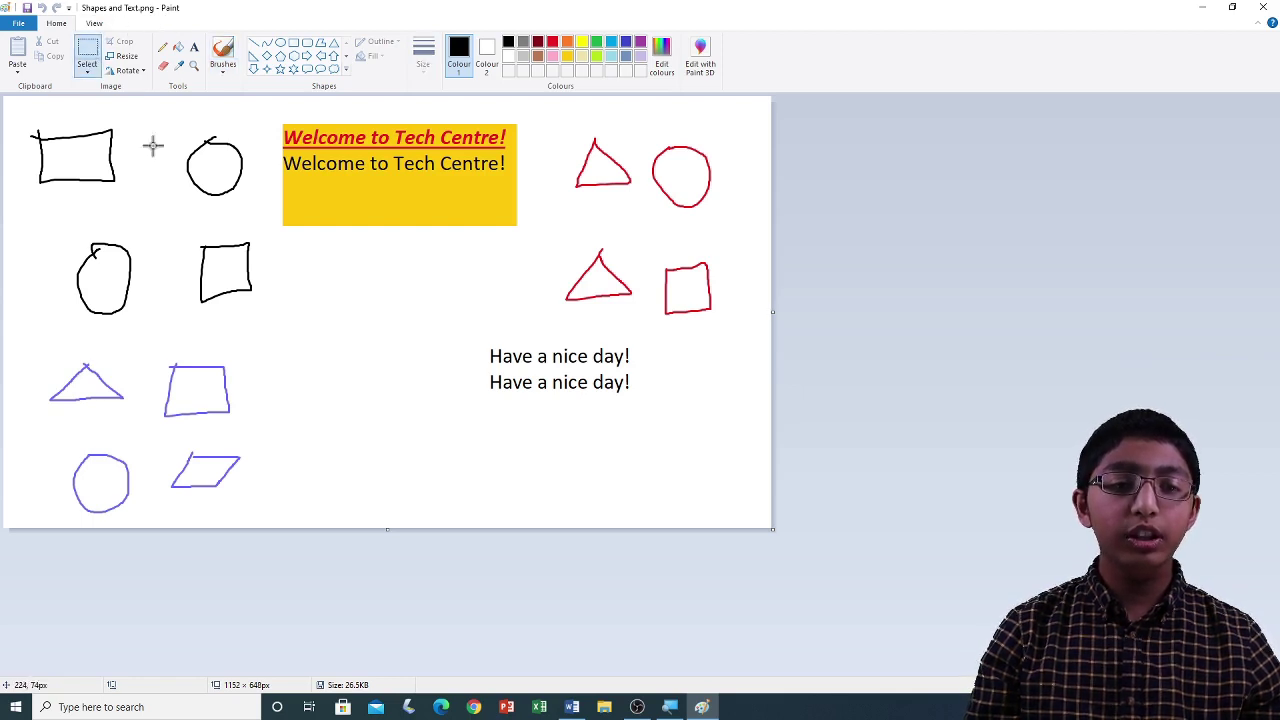
drag(179, 225, 267, 303)
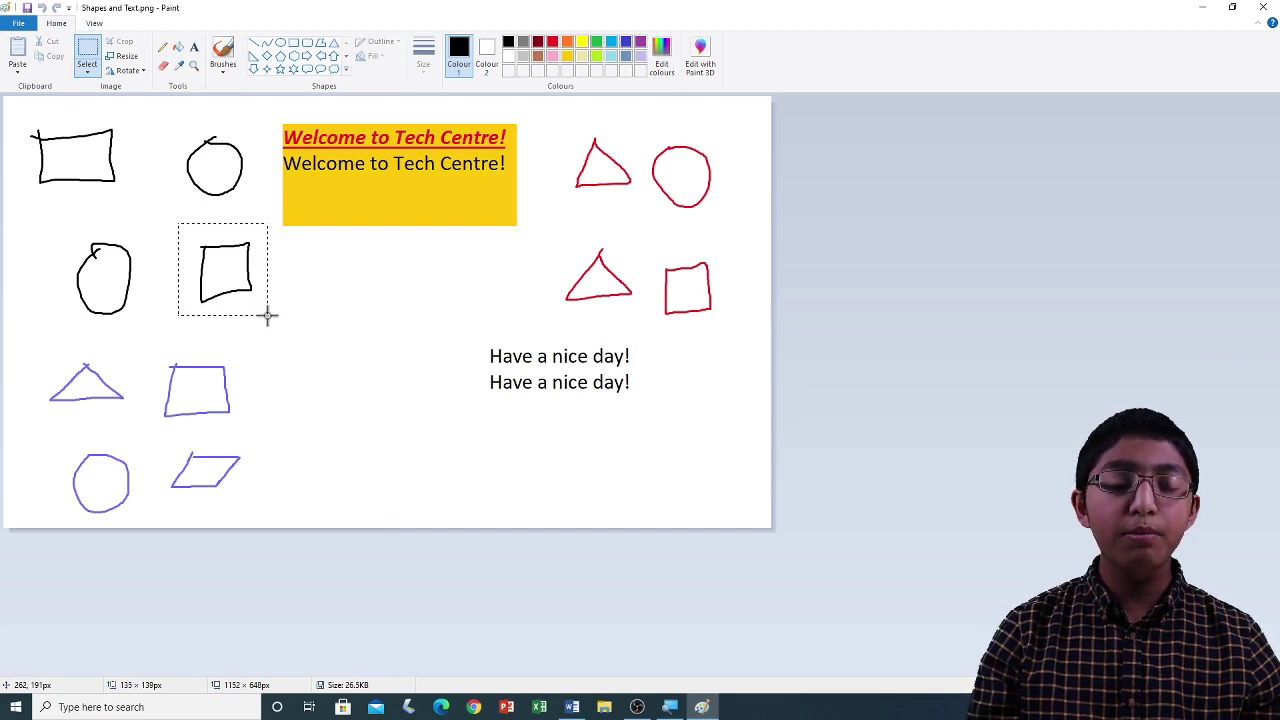
drag(267, 316, 268, 314)
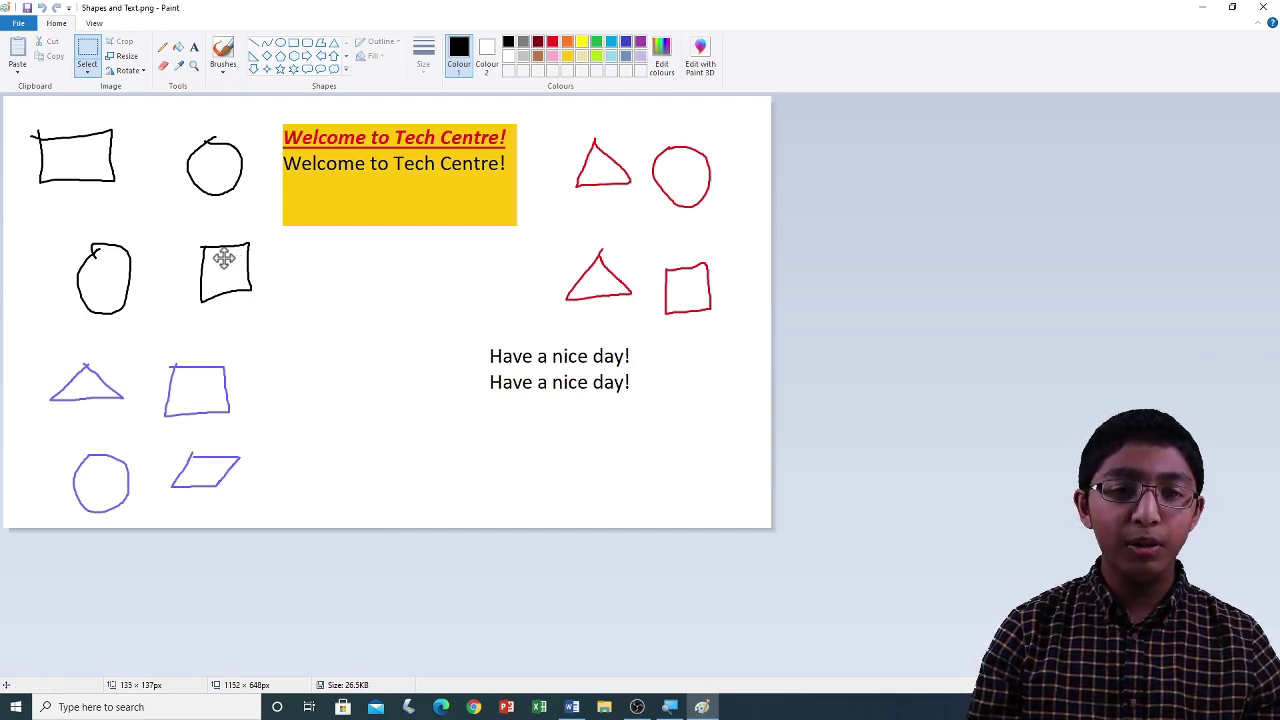
drag(224, 259, 415, 430)
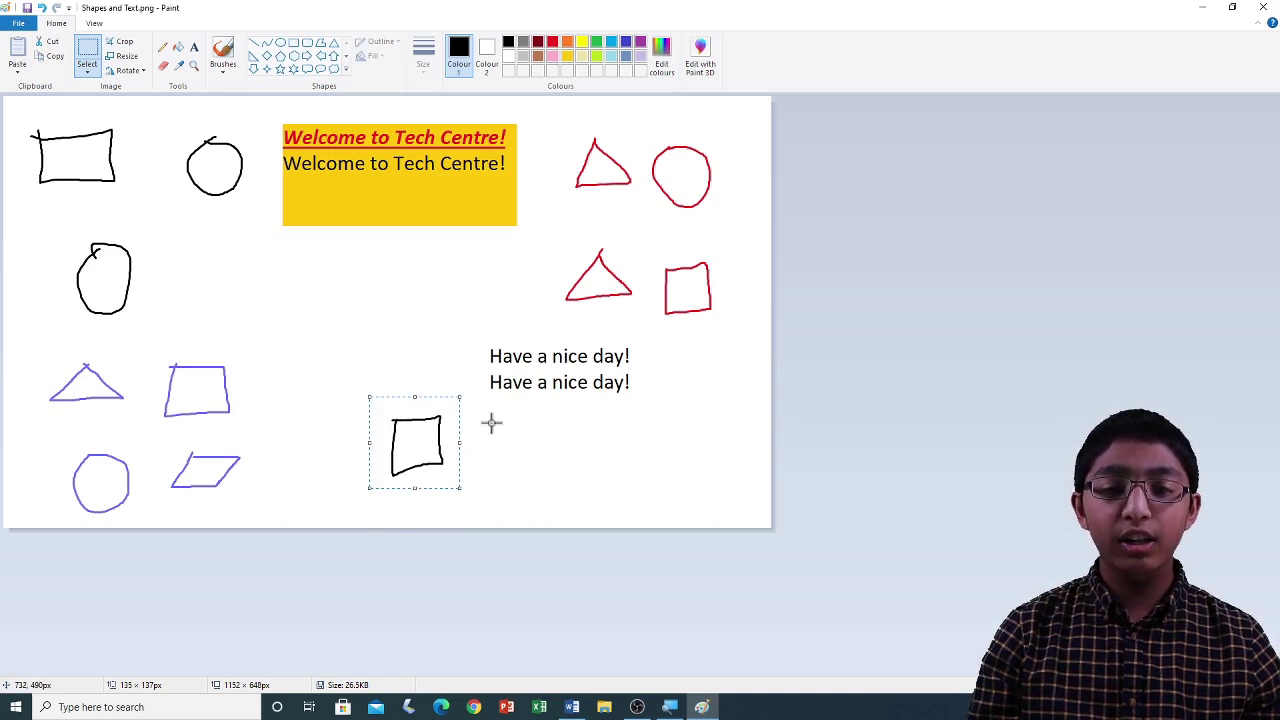
click(416, 328)
drag(335, 391, 336, 391)
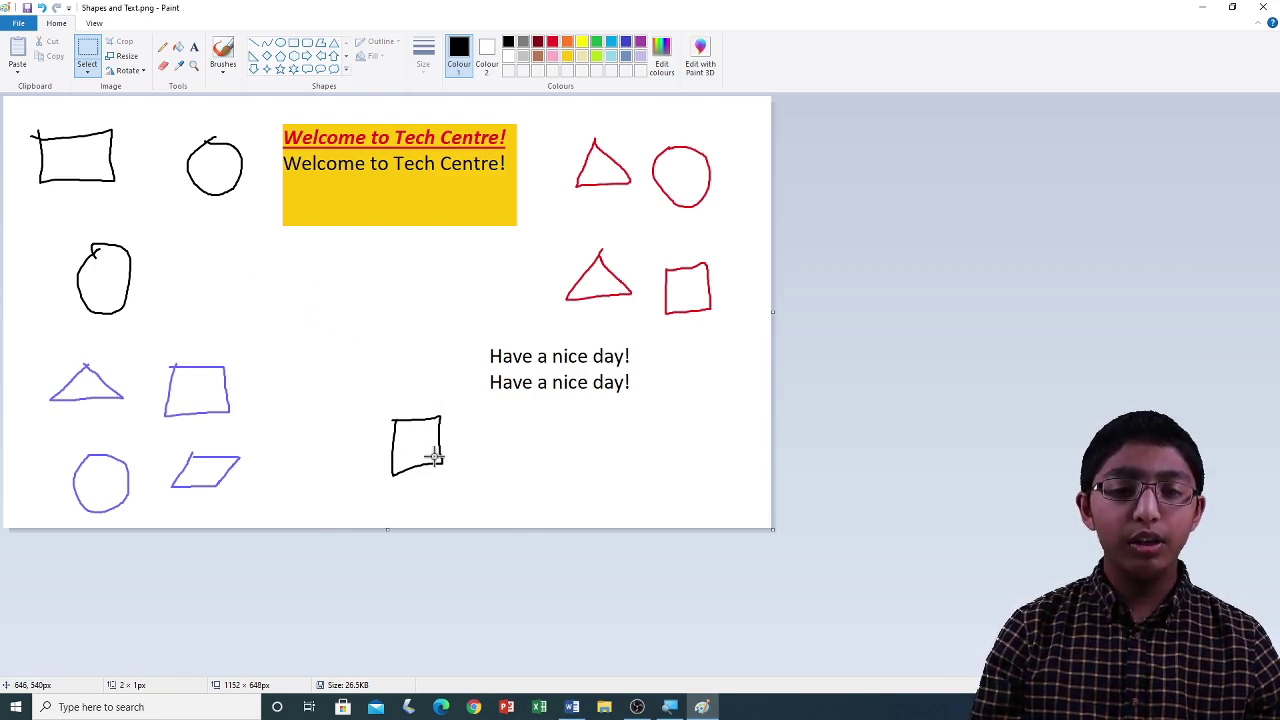
drag(365, 405, 466, 486)
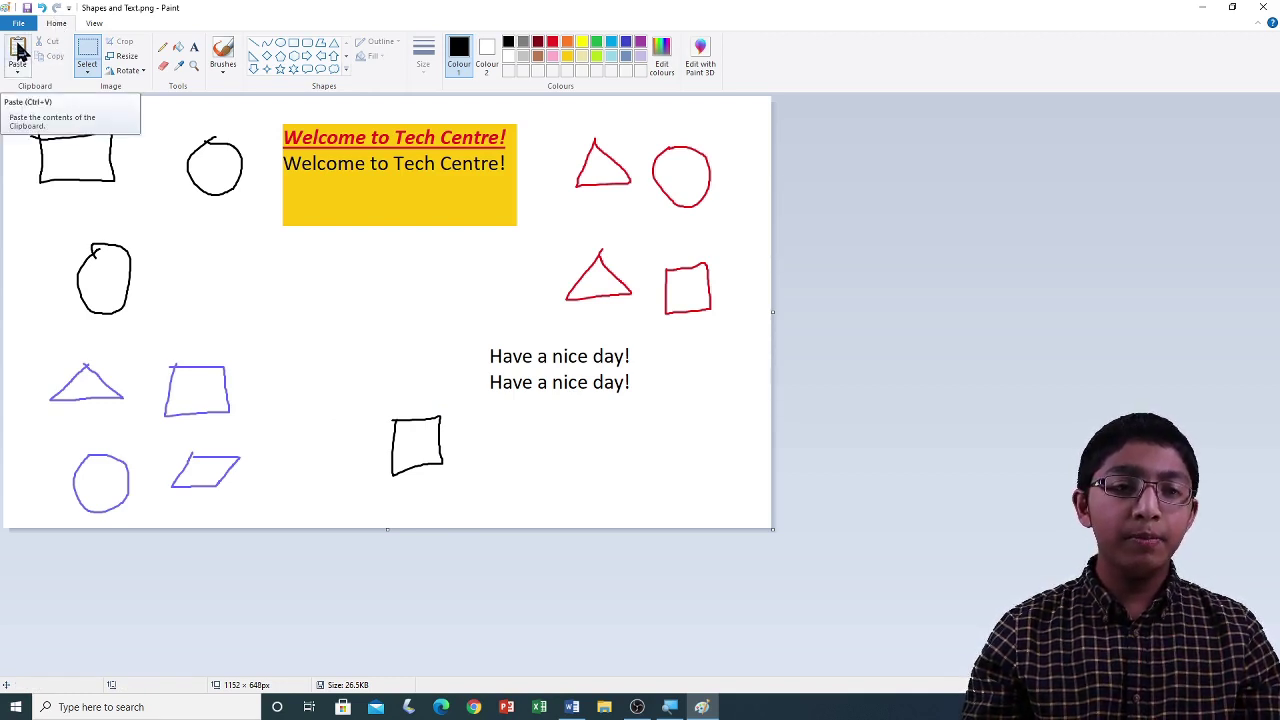
Step: Paste a copy of the black square into its original spot beside the black oval
click(18, 50)
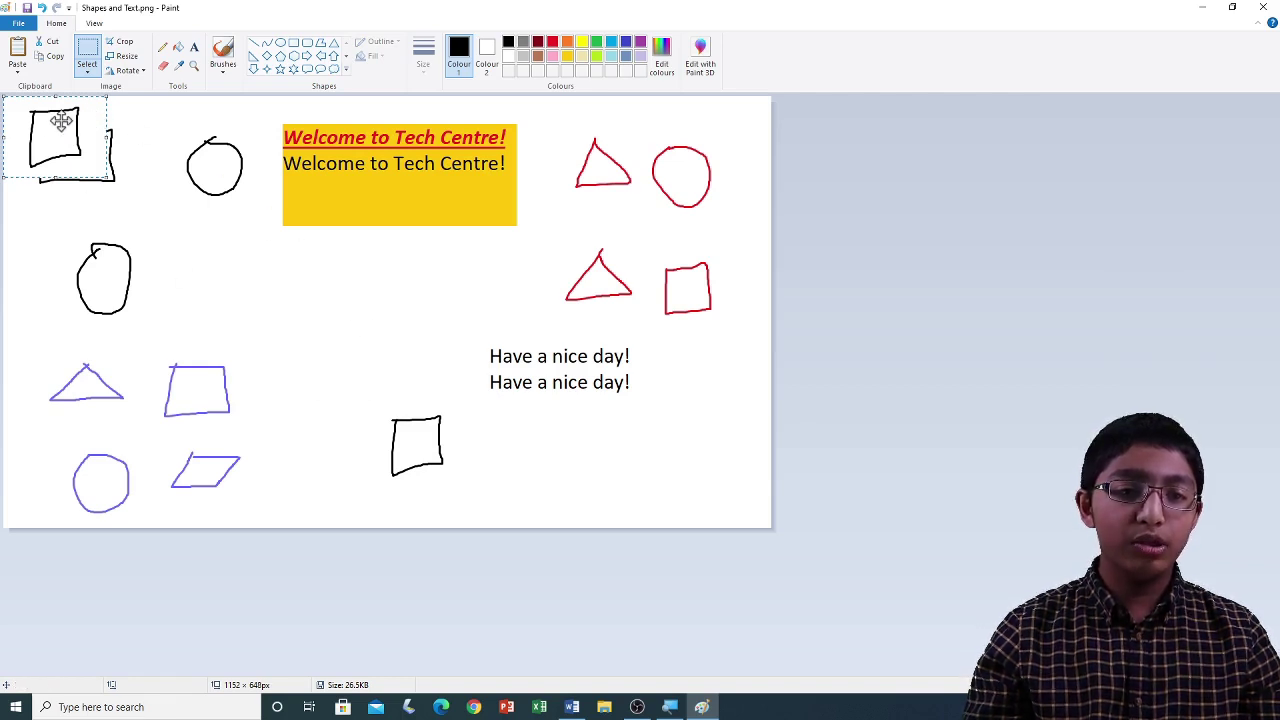
drag(61, 121, 218, 266)
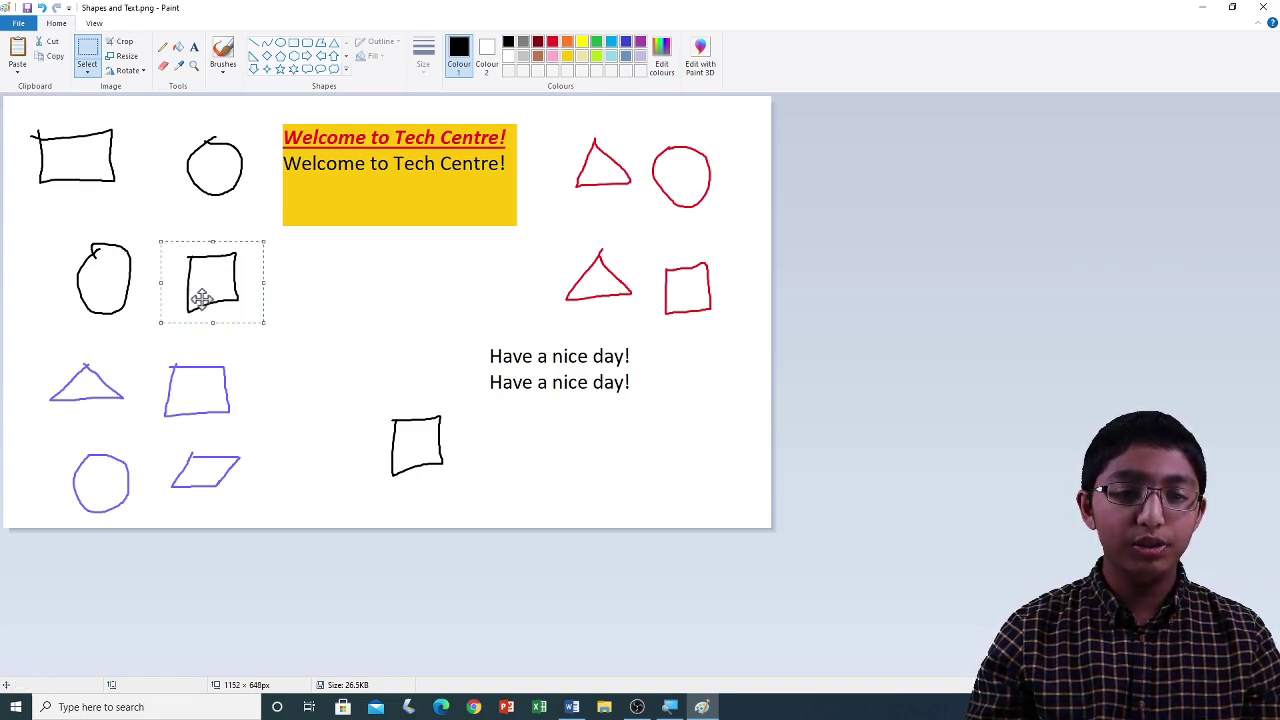
click(382, 312)
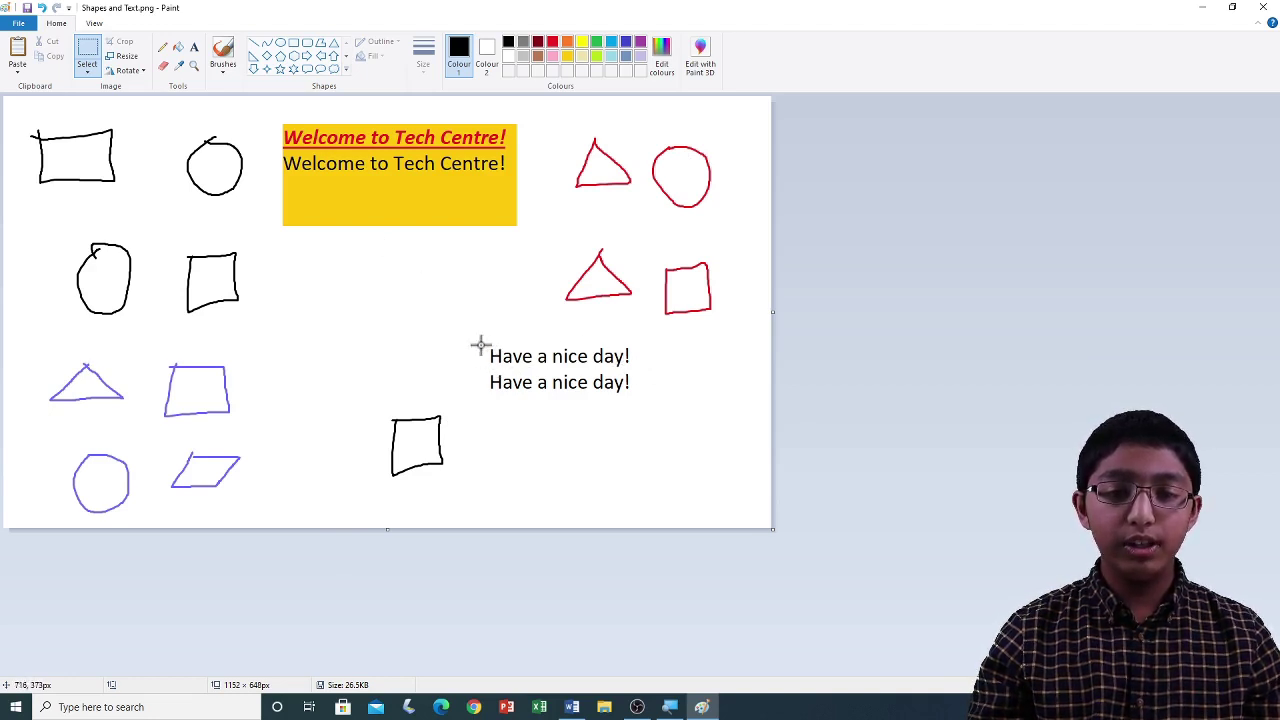
Step: Copy the upper 'Have a nice day!' line and place the copy below the yellow box
drag(480, 339, 641, 370)
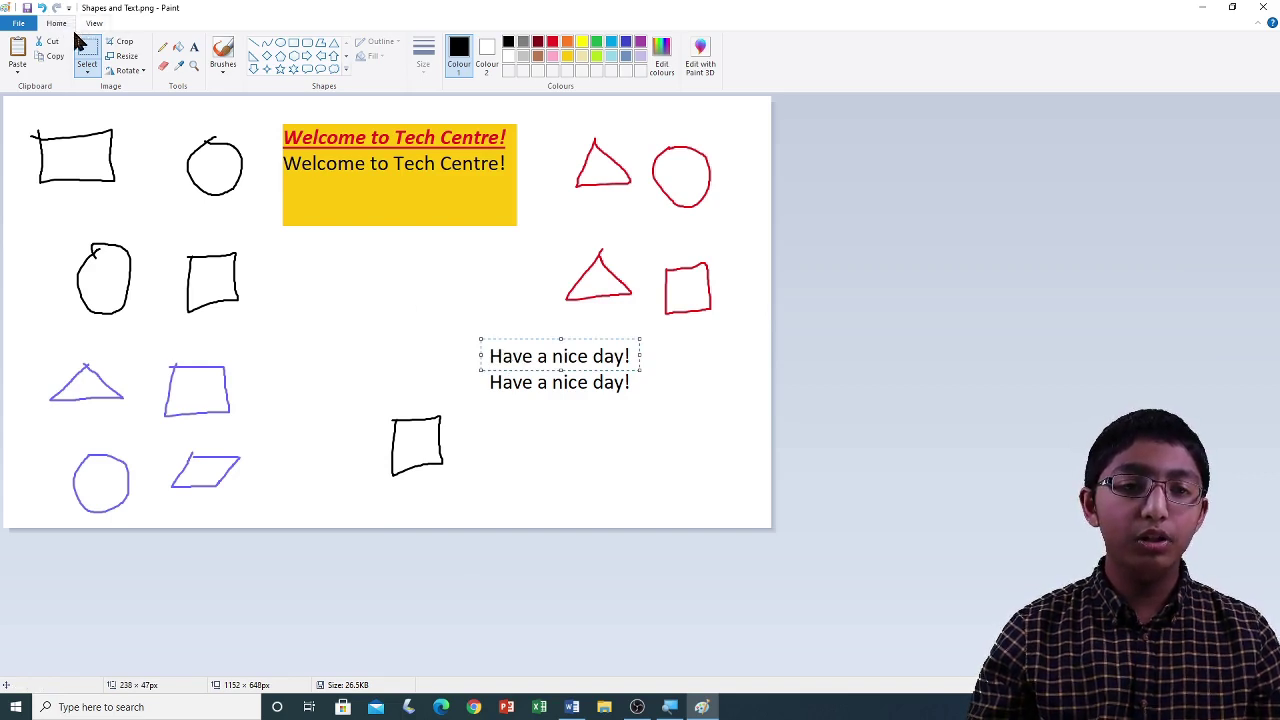
click(58, 57)
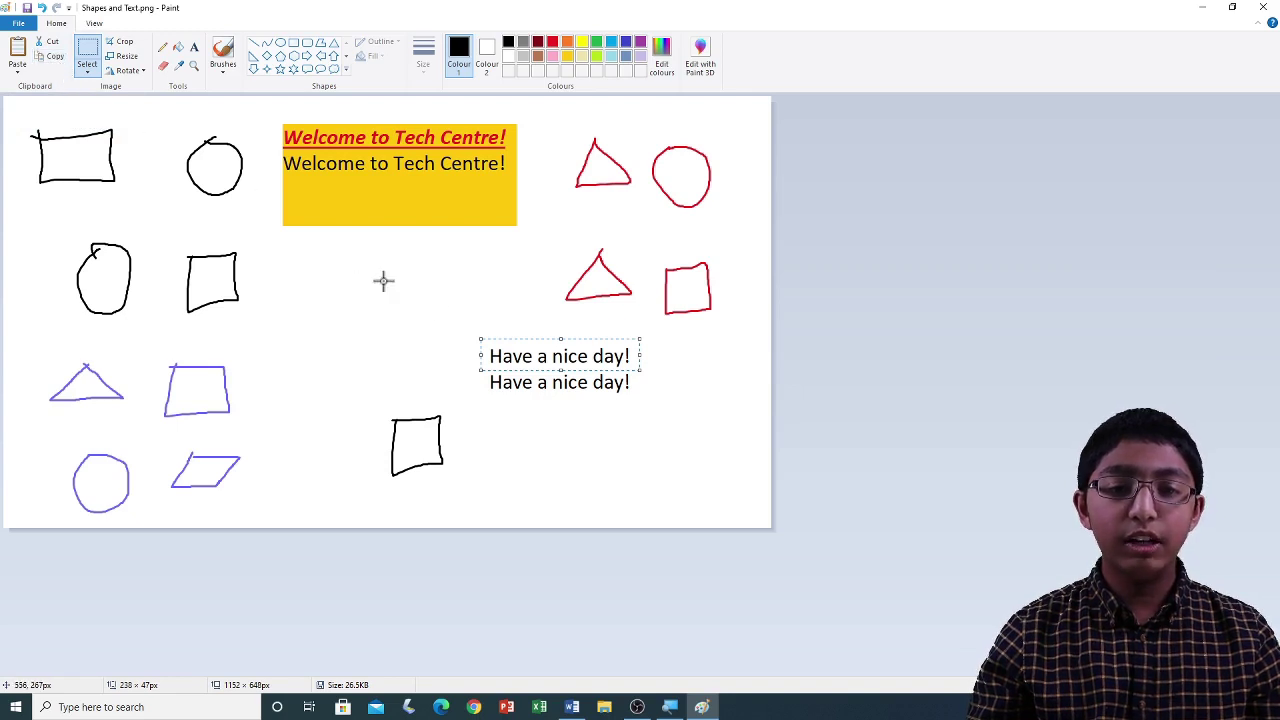
click(468, 385)
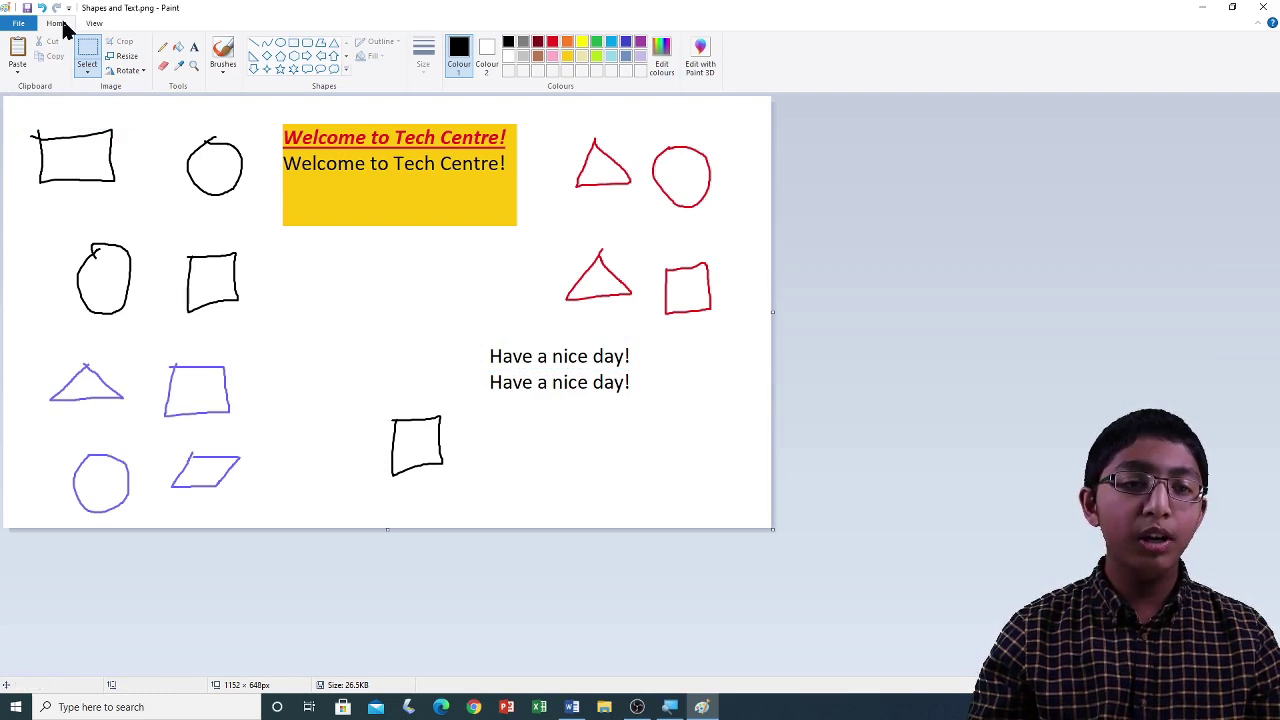
click(18, 50)
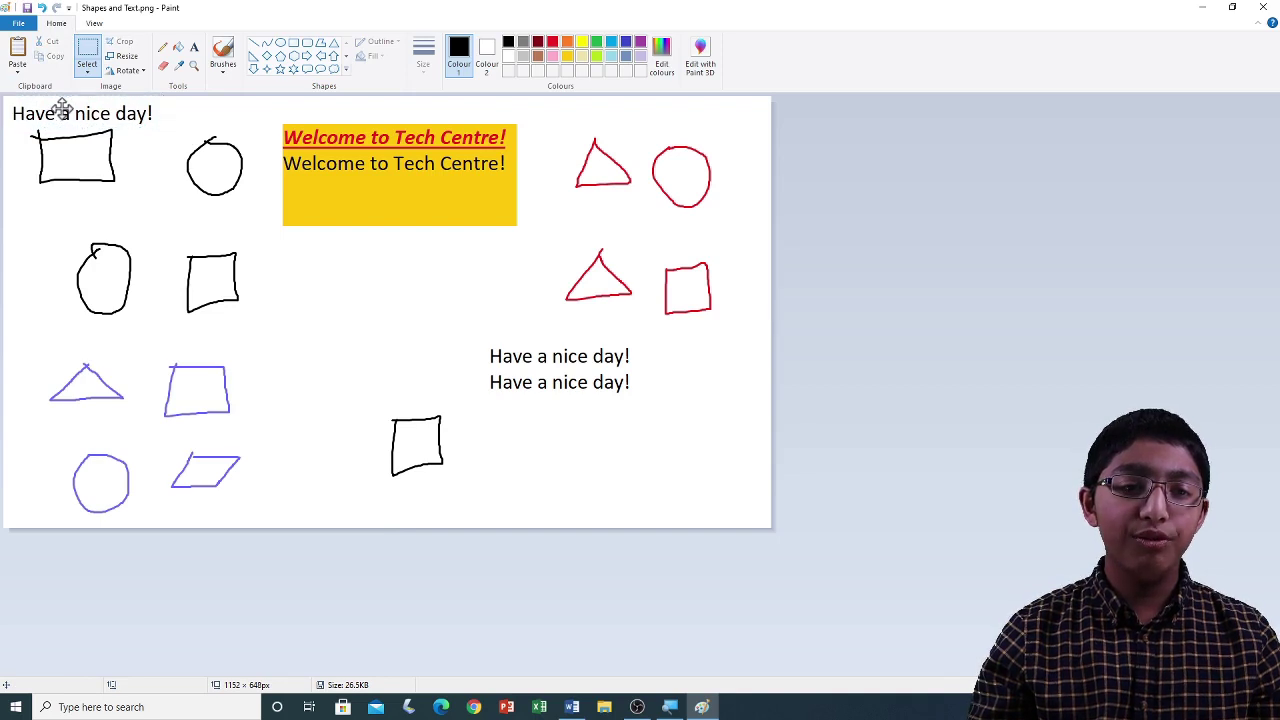
drag(62, 110, 364, 291)
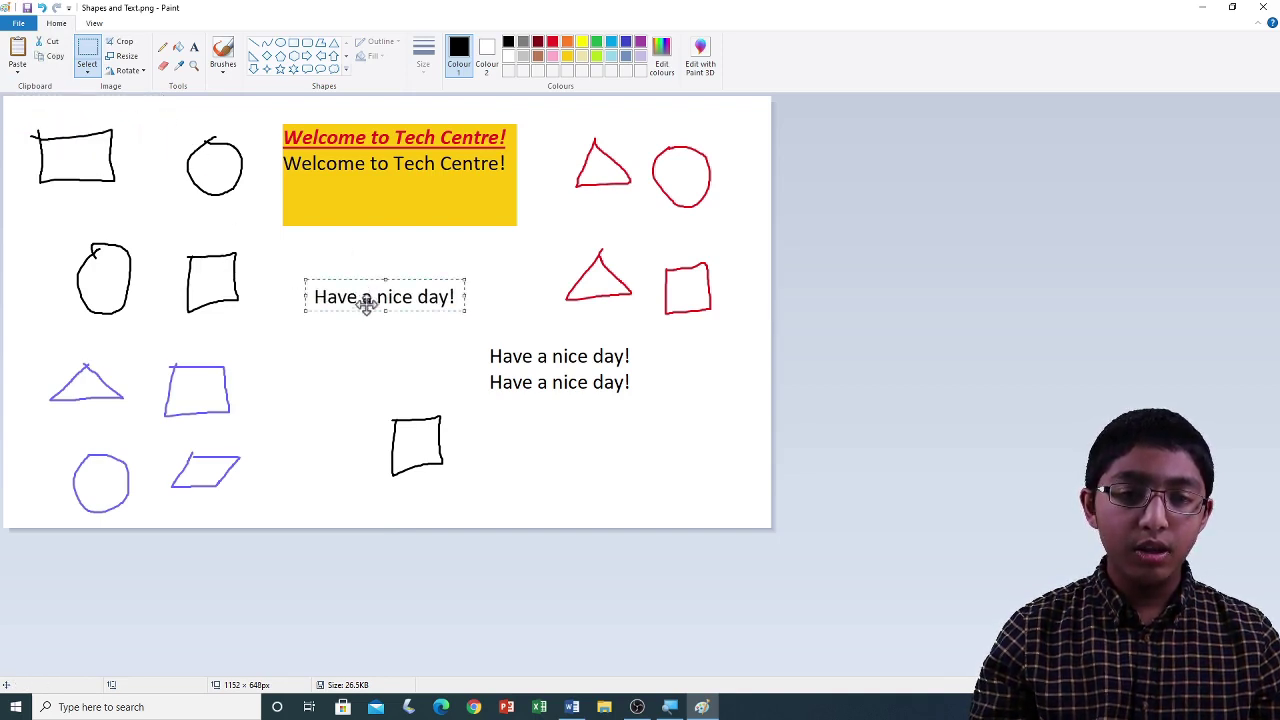
click(485, 252)
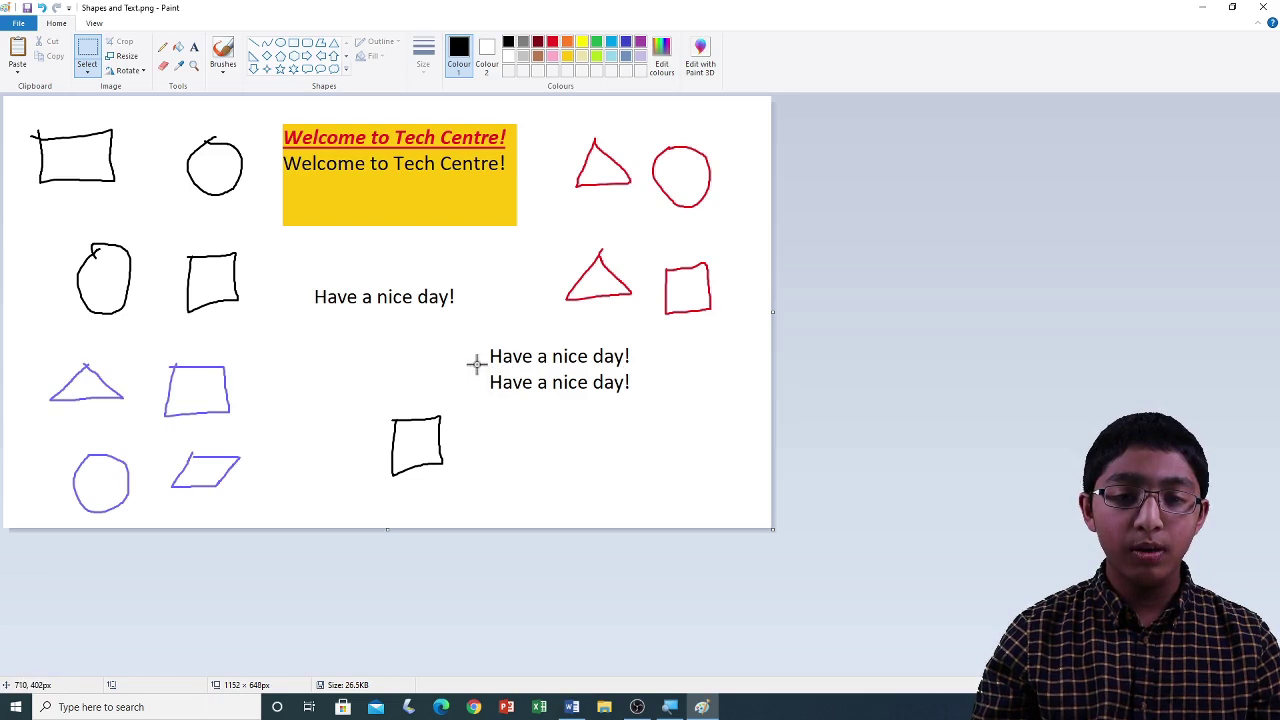
Step: Move the lower 'Have a nice day!' line to the bottom-right, then select the small black square
drag(481, 371, 639, 397)
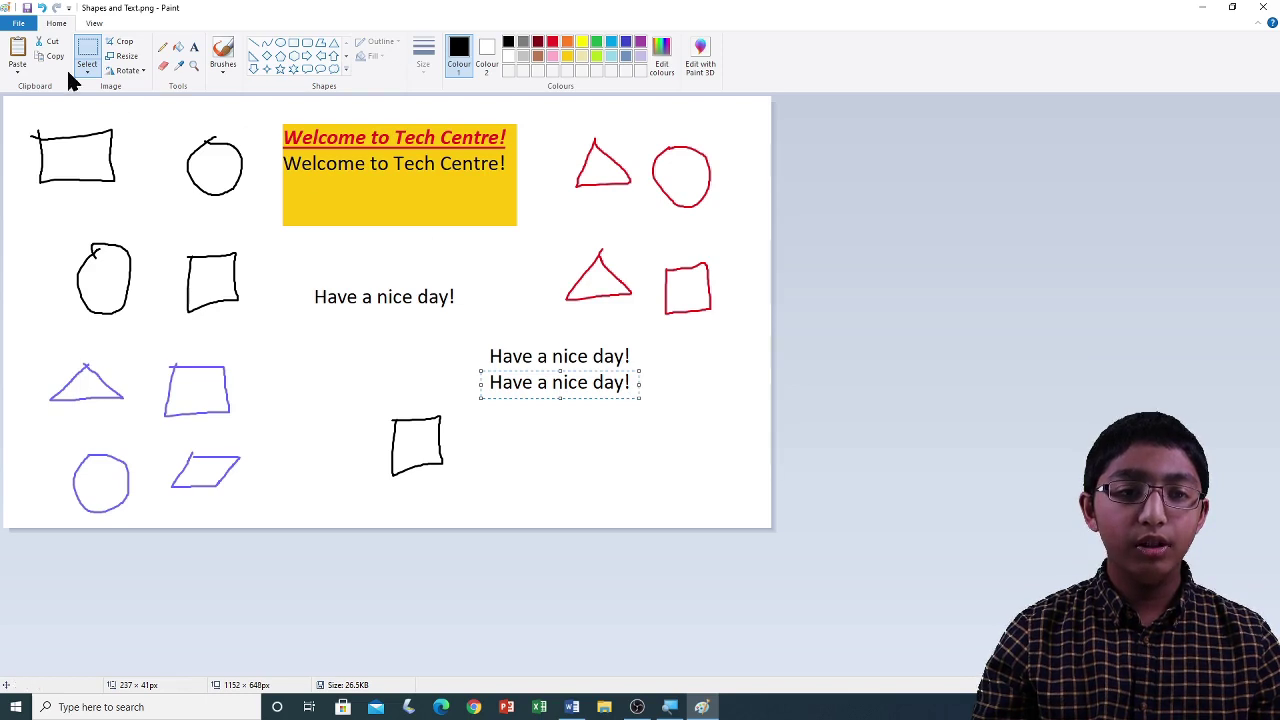
click(45, 43)
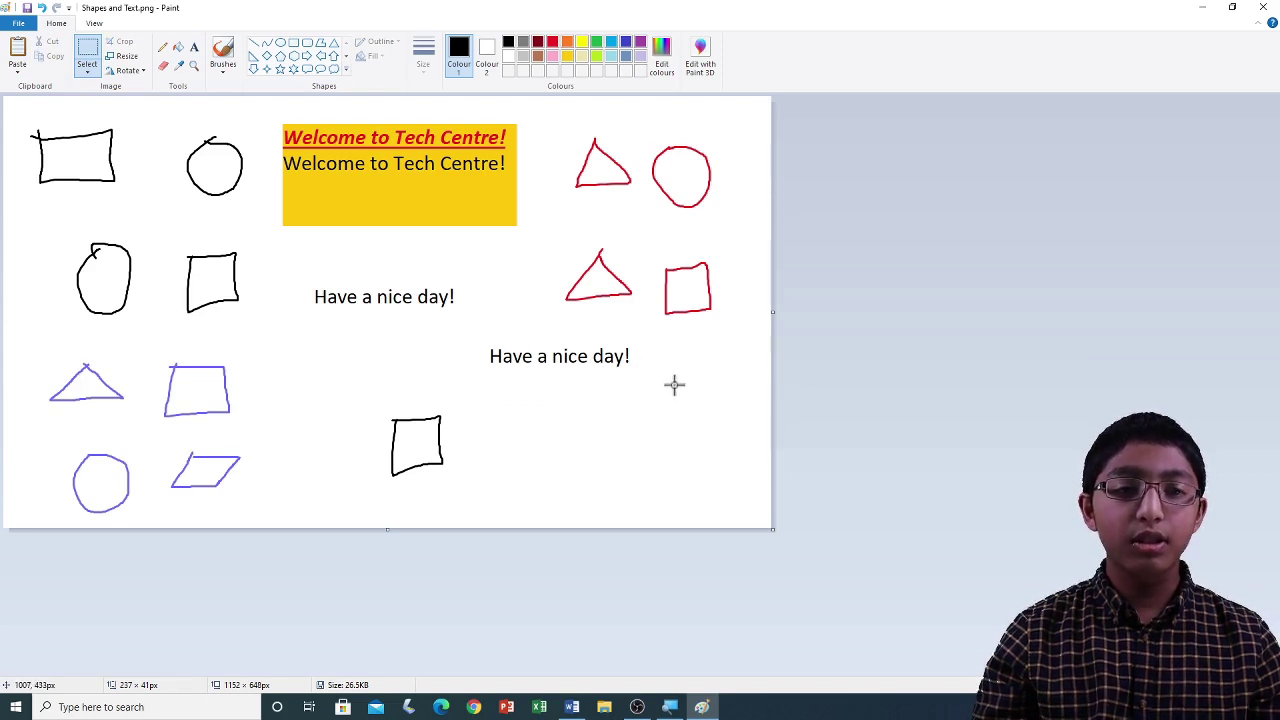
click(19, 52)
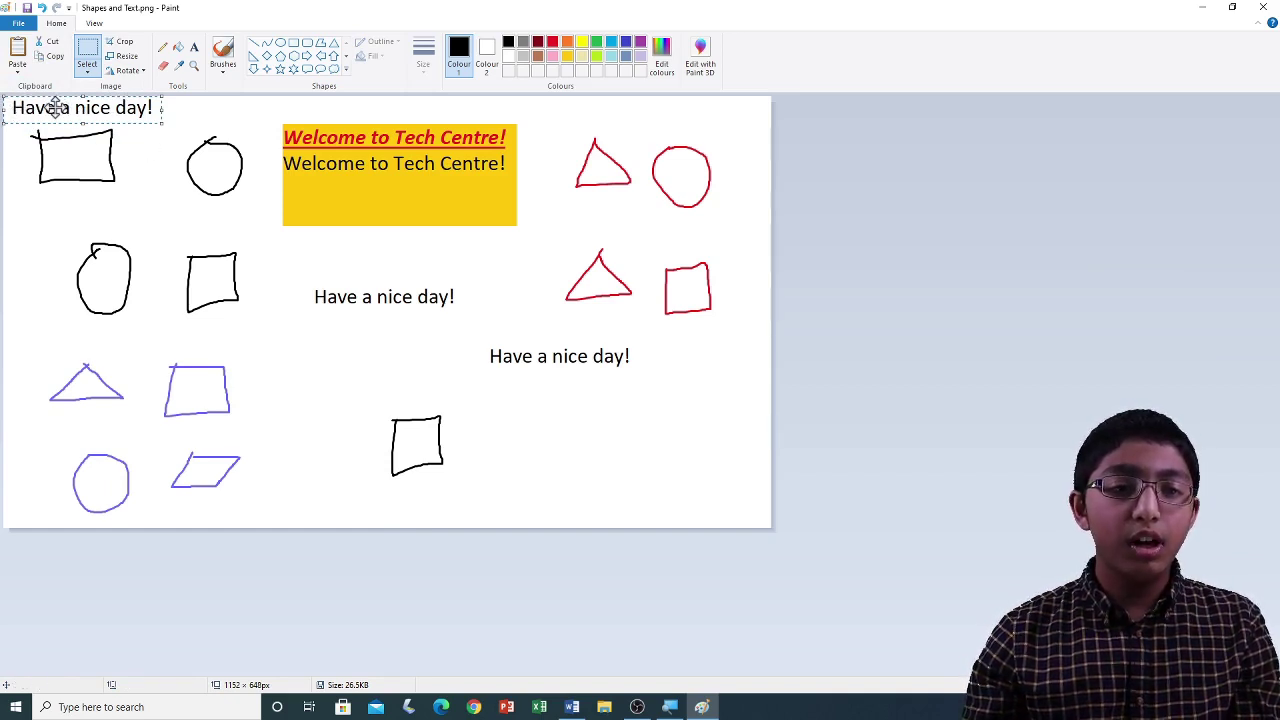
drag(56, 107, 651, 449)
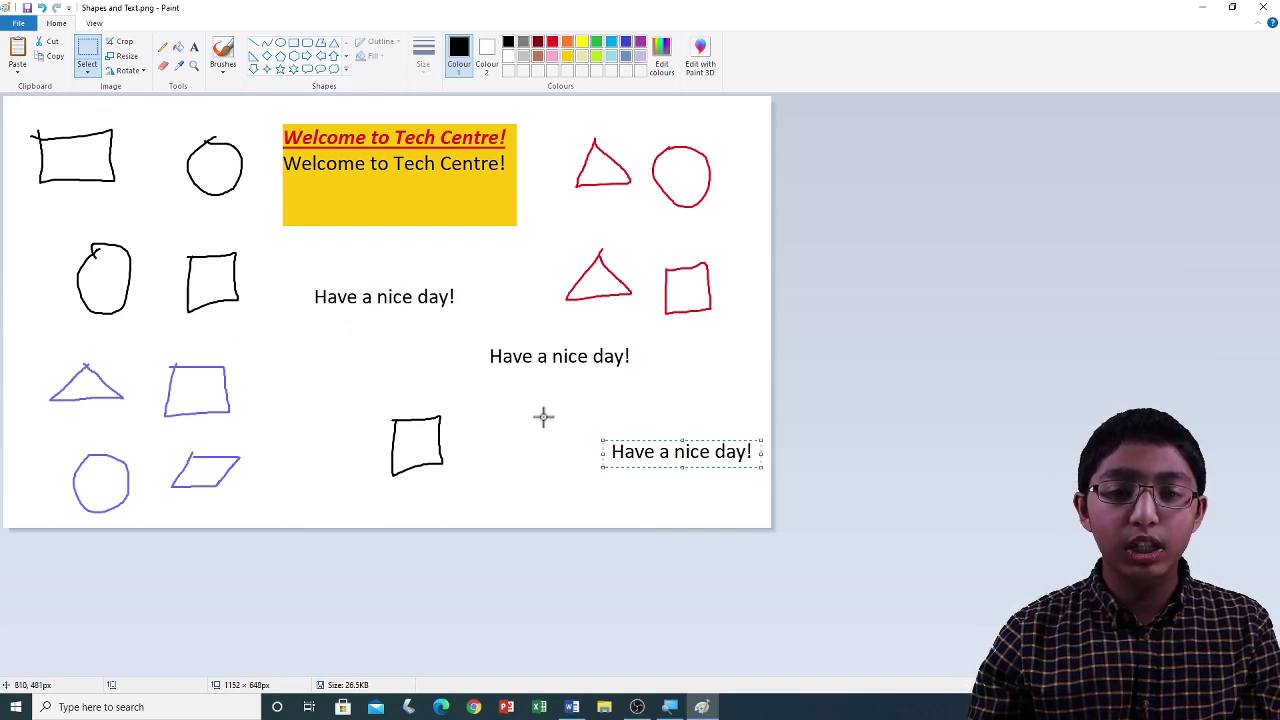
click(560, 453)
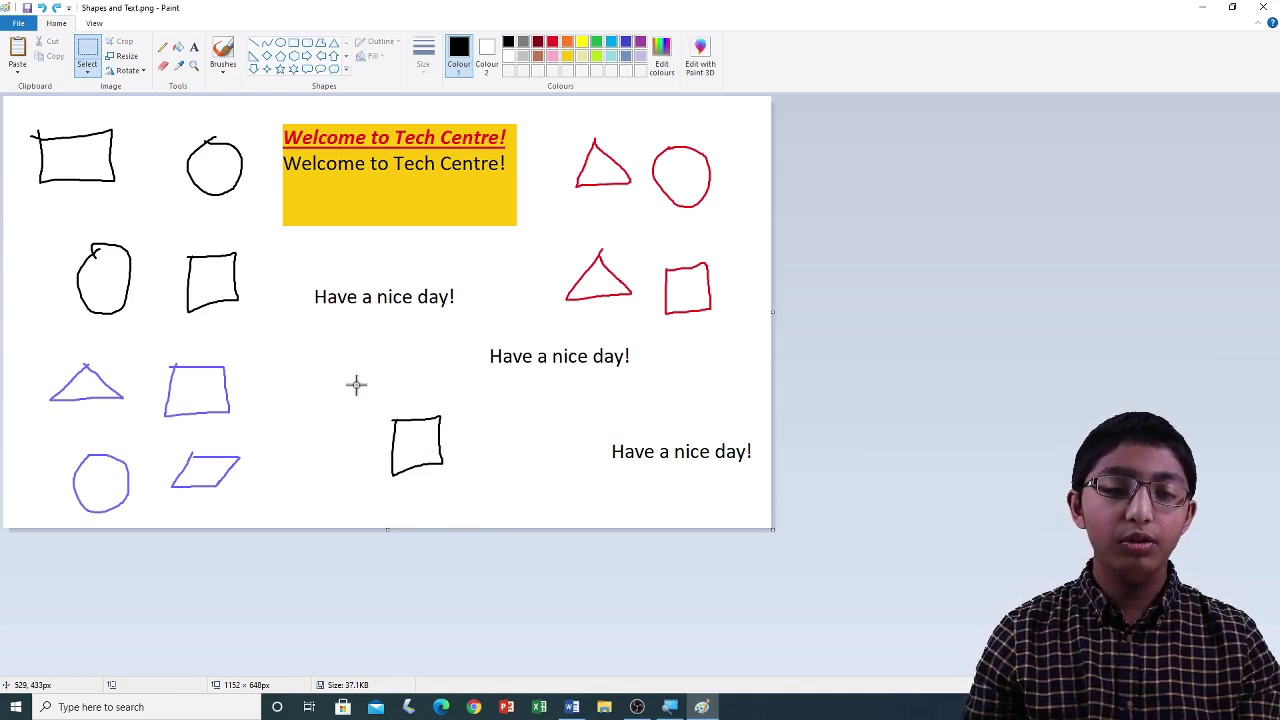
drag(366, 394, 475, 493)
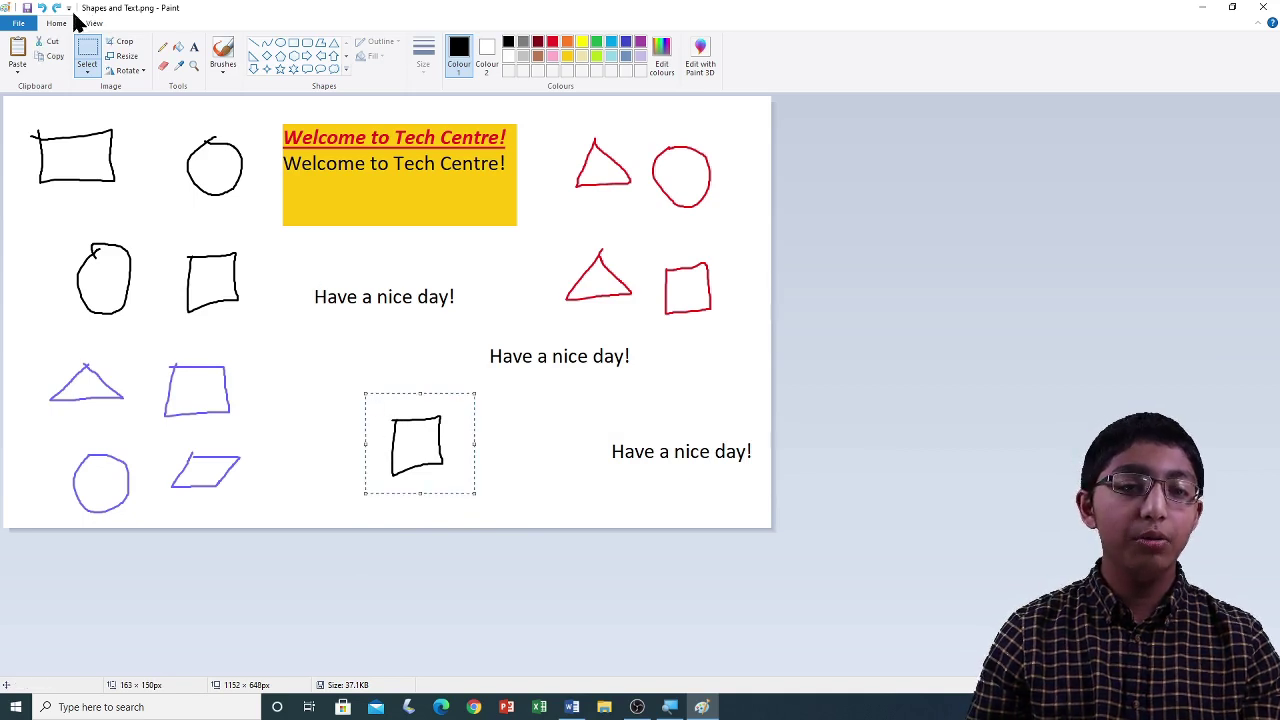
Step: Delete the selected small black square, then select and delete the blue circle at bottom left
click(89, 68)
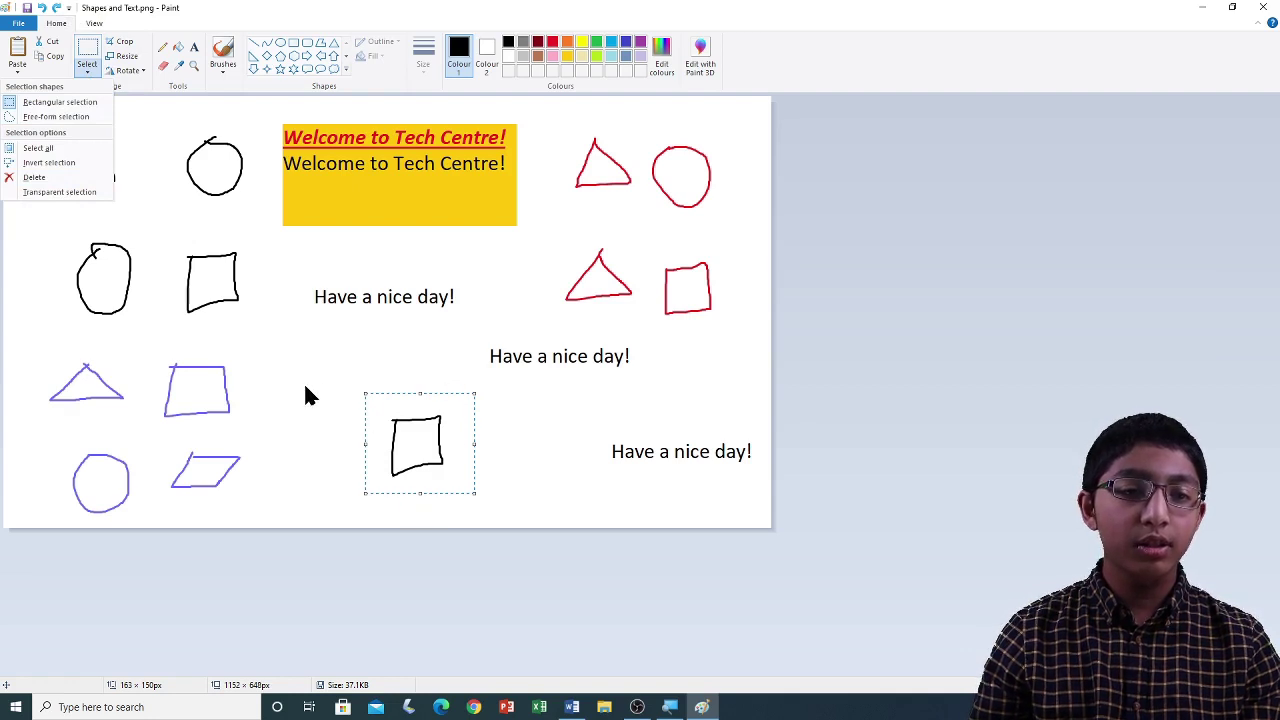
click(55, 179)
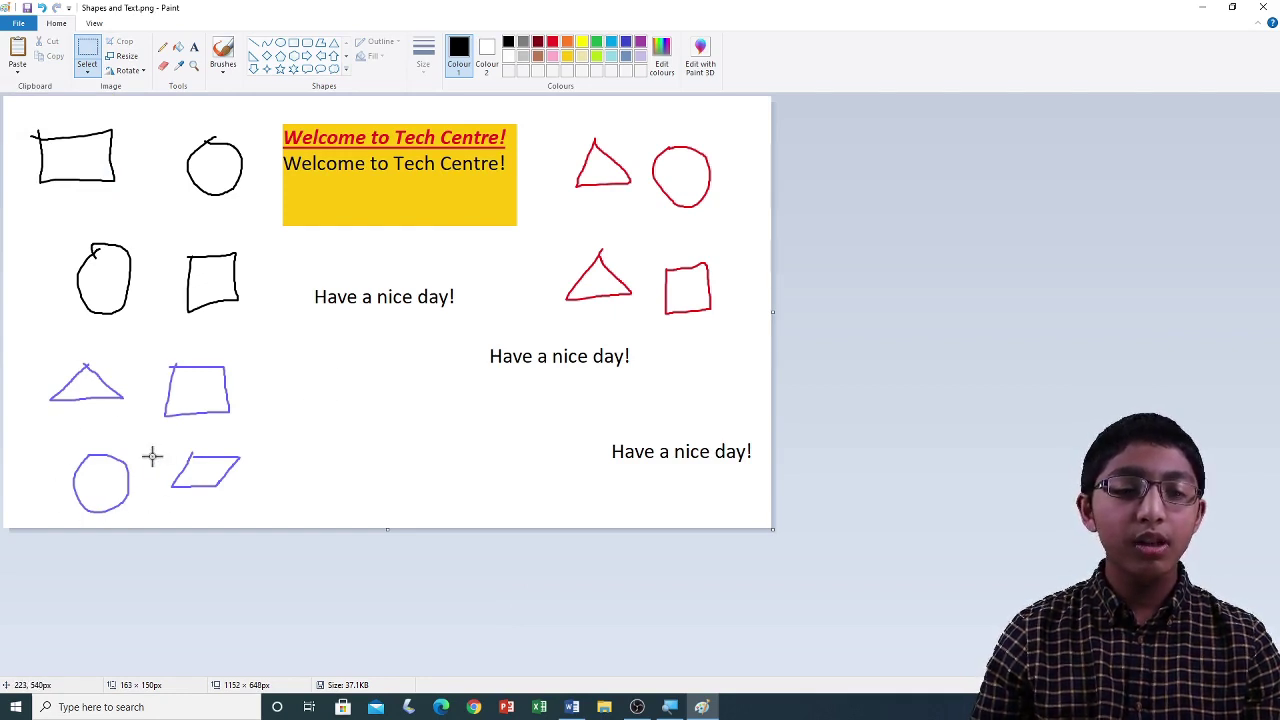
drag(49, 445, 147, 518)
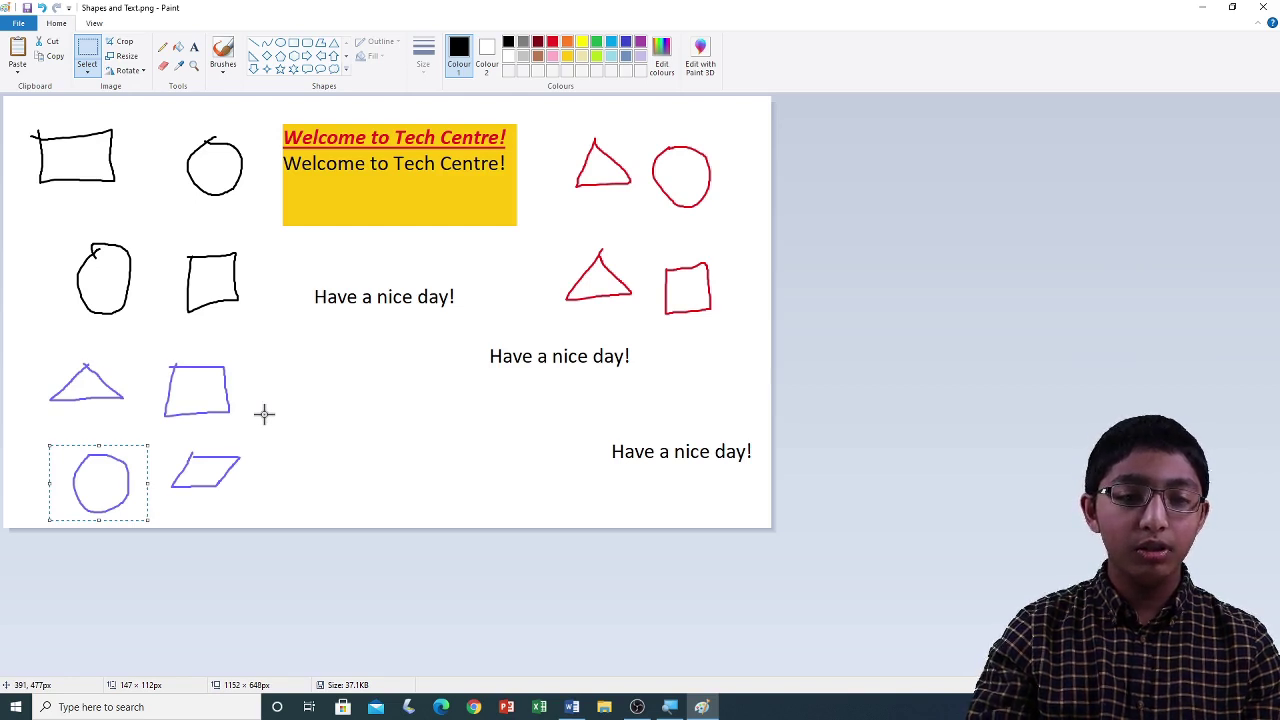
key(Delete)
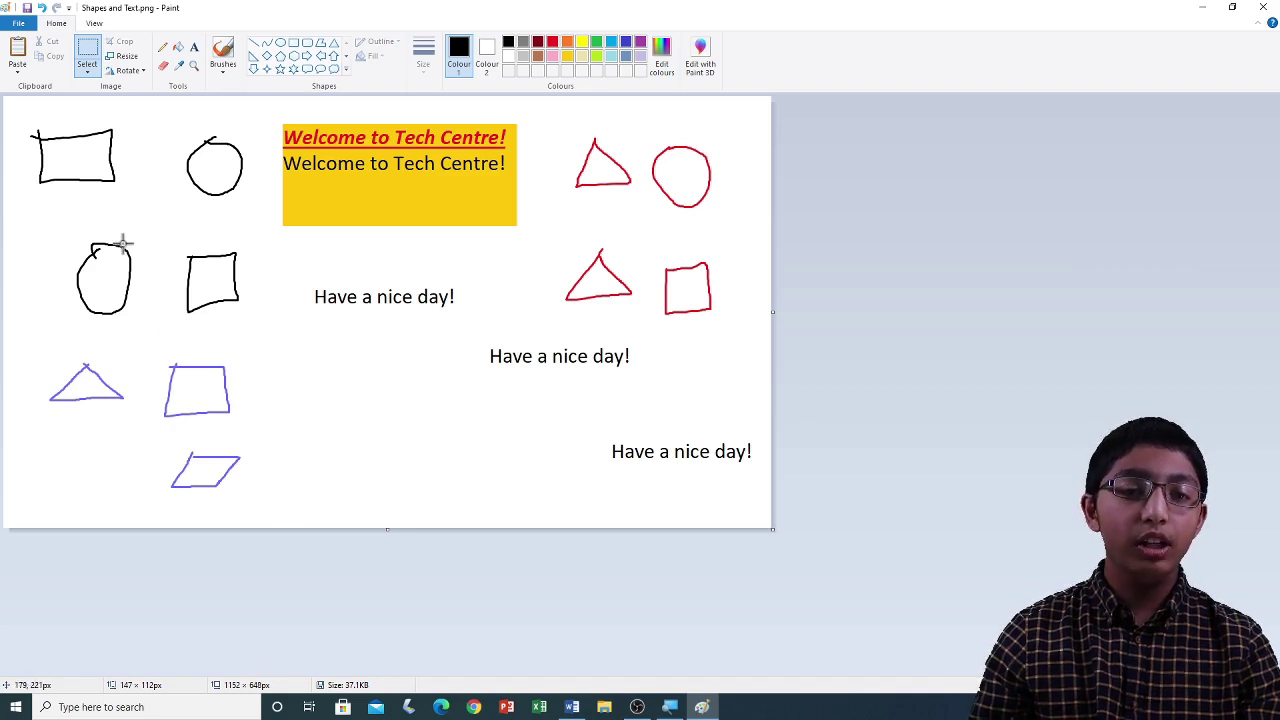
Step: Add an opaque lime-green text box reading 'Better days are on their way.' in black
click(195, 50)
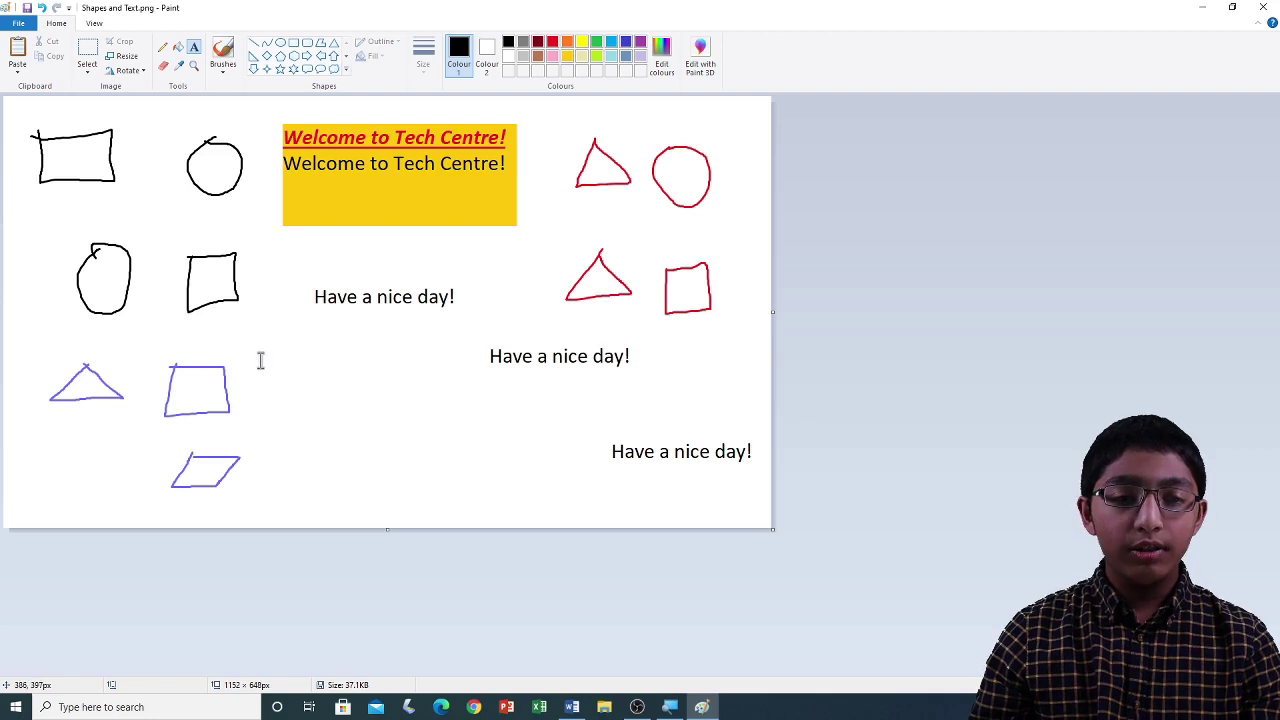
drag(261, 361, 478, 489)
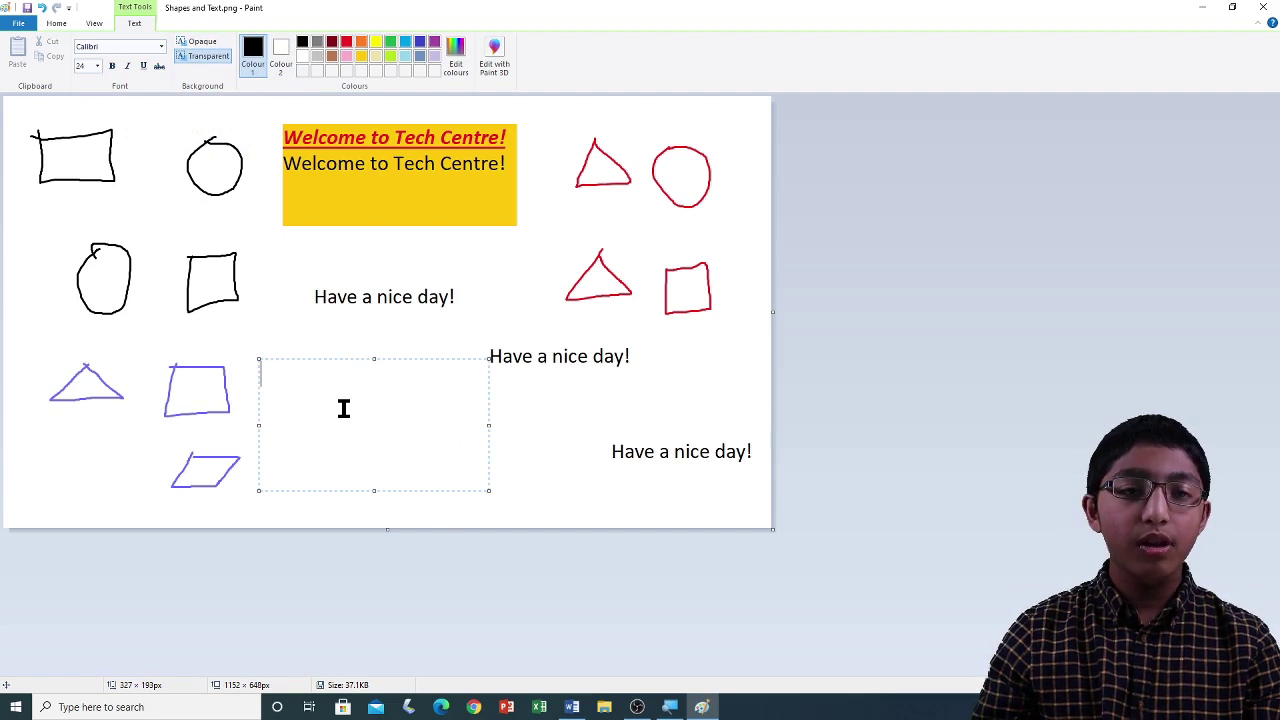
click(207, 45)
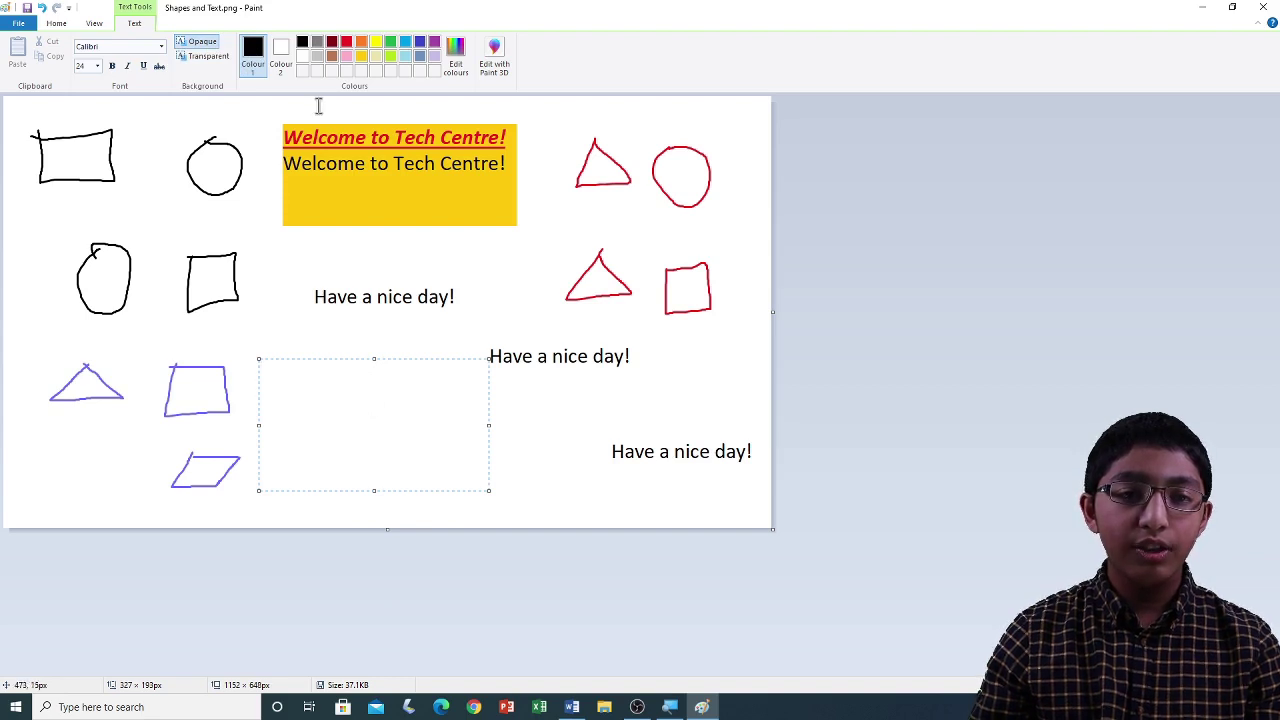
click(281, 53)
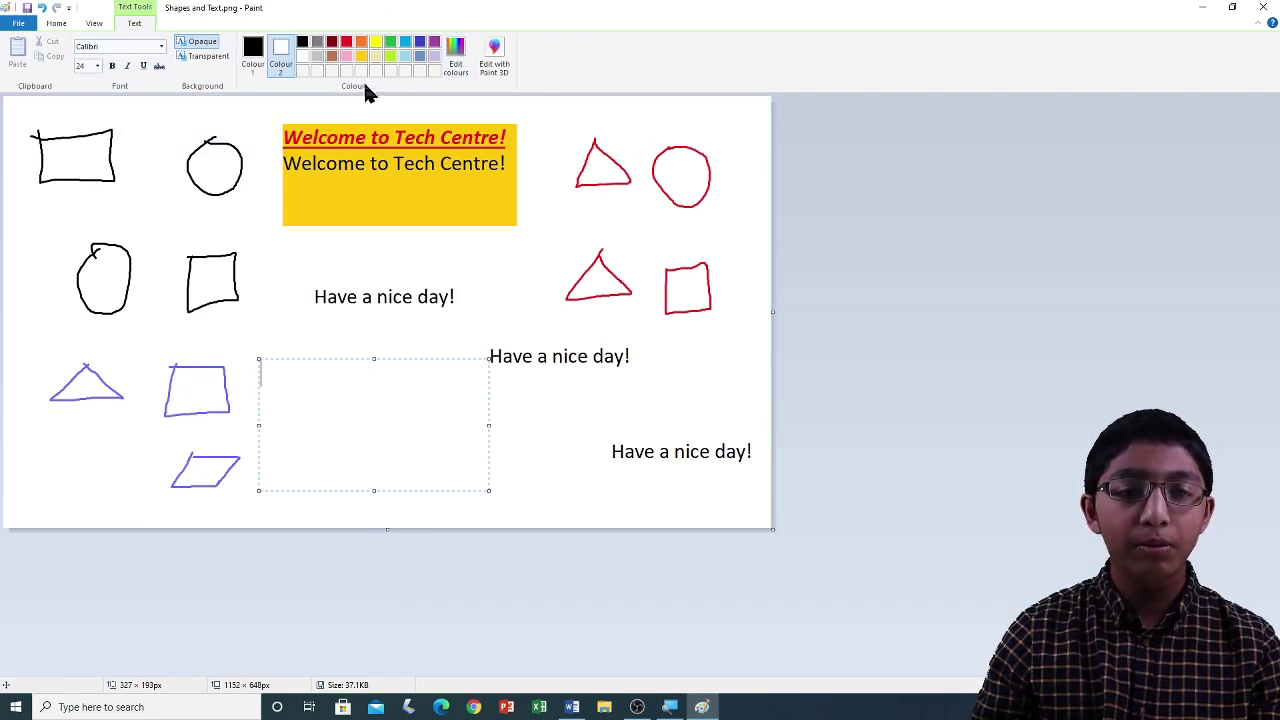
click(391, 55)
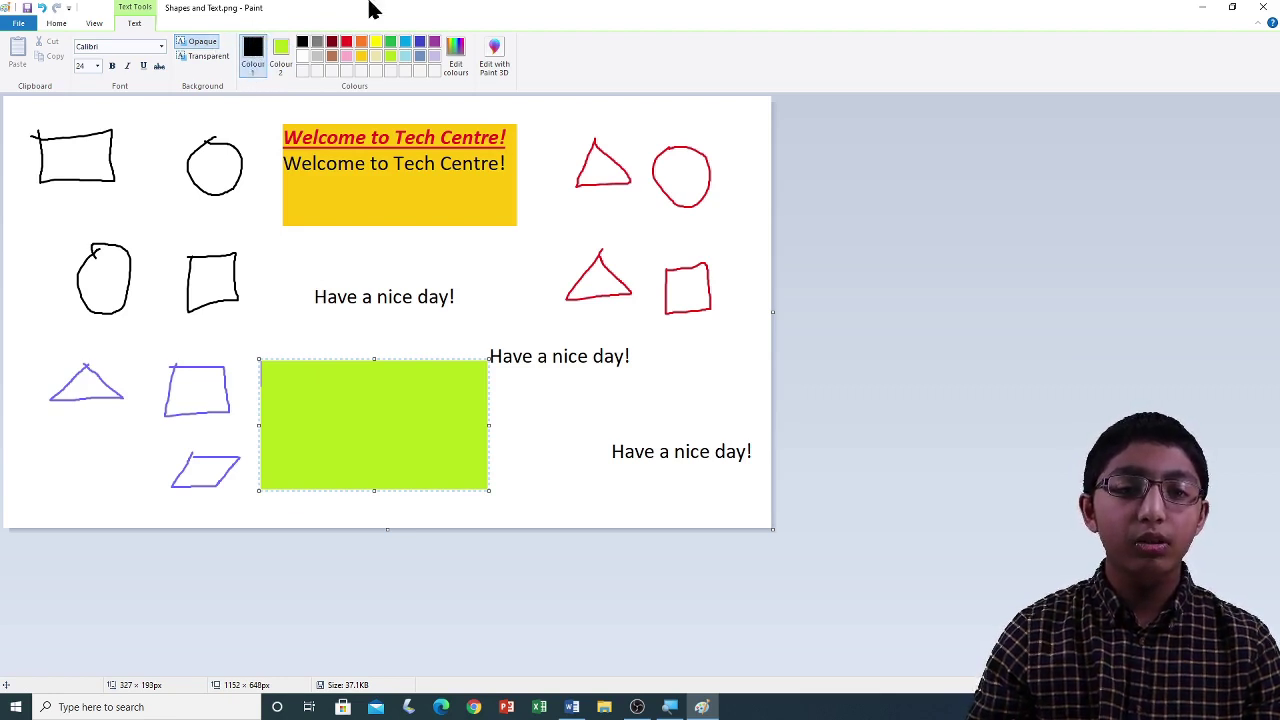
click(305, 45)
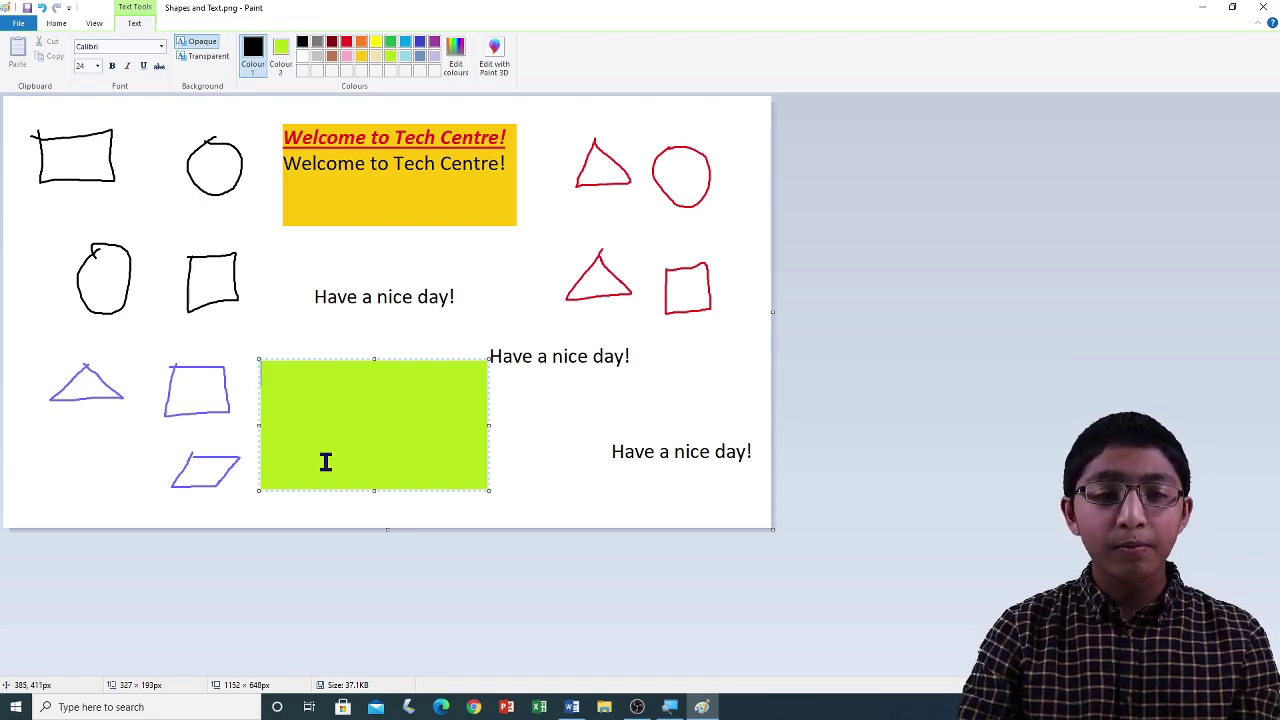
text(Better days are)
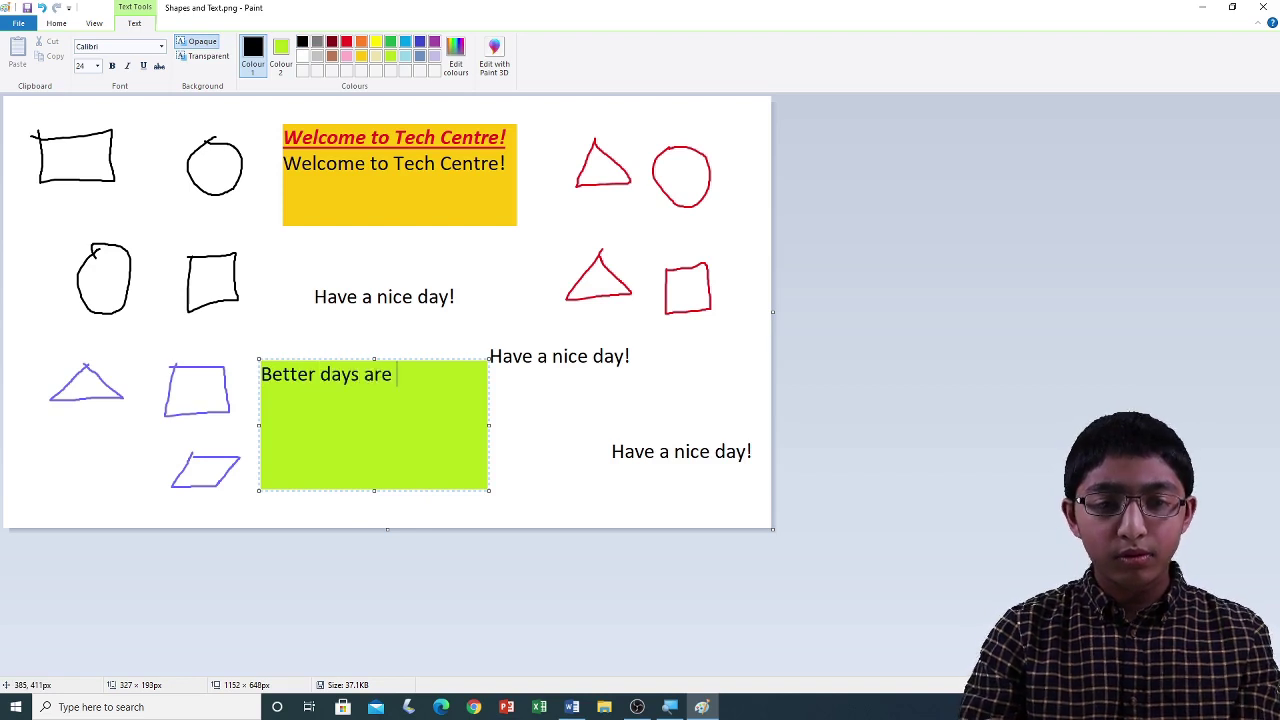
text( on their way.)
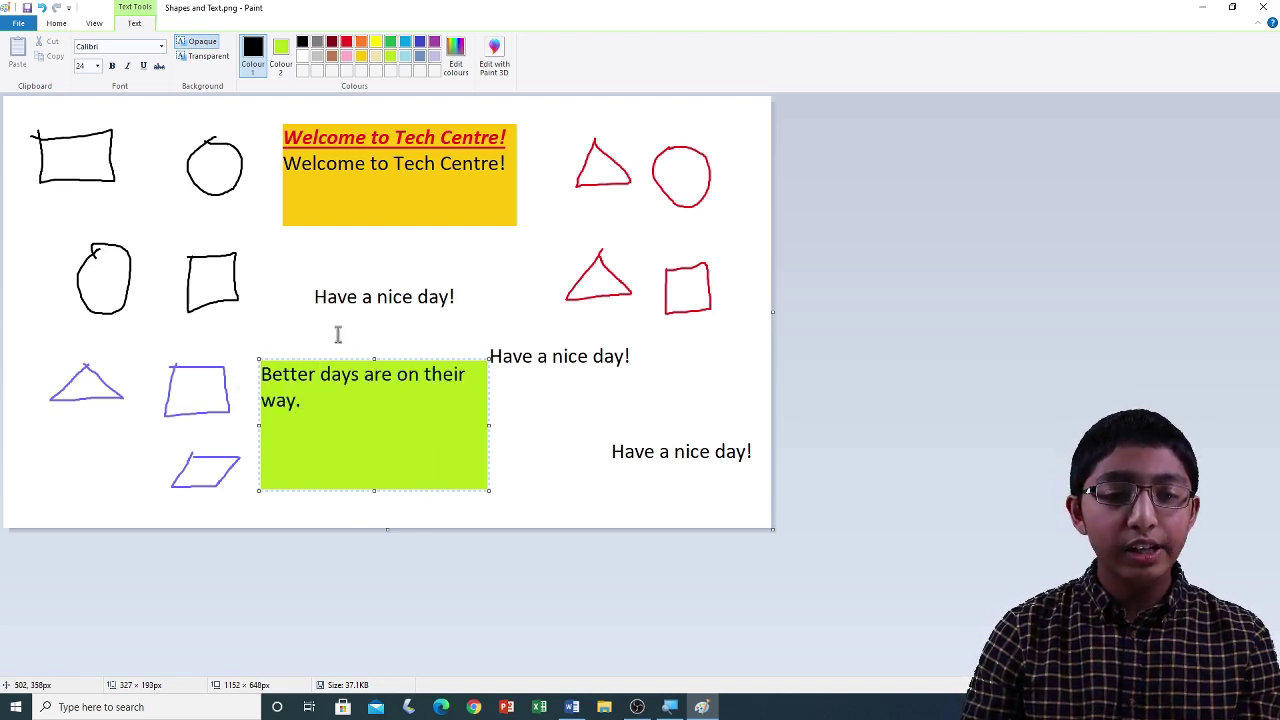
click(264, 310)
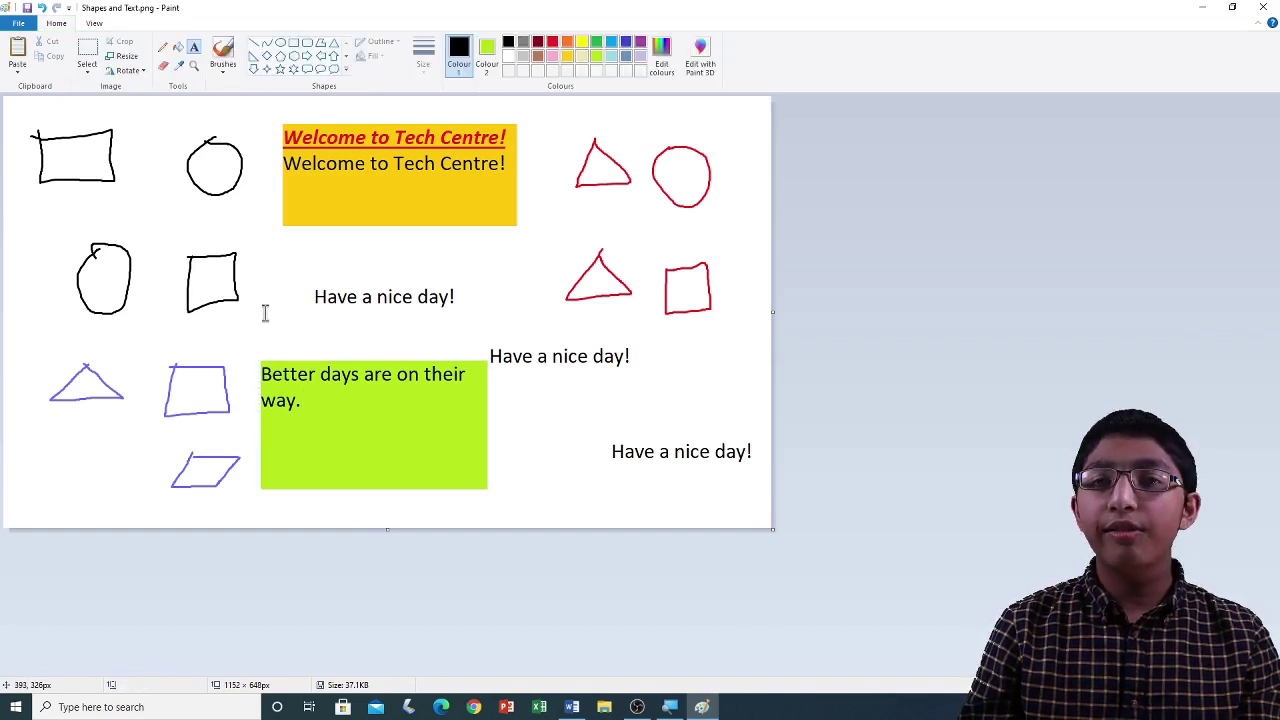
Step: Turn on Transparent selection for the Select tool
click(87, 48)
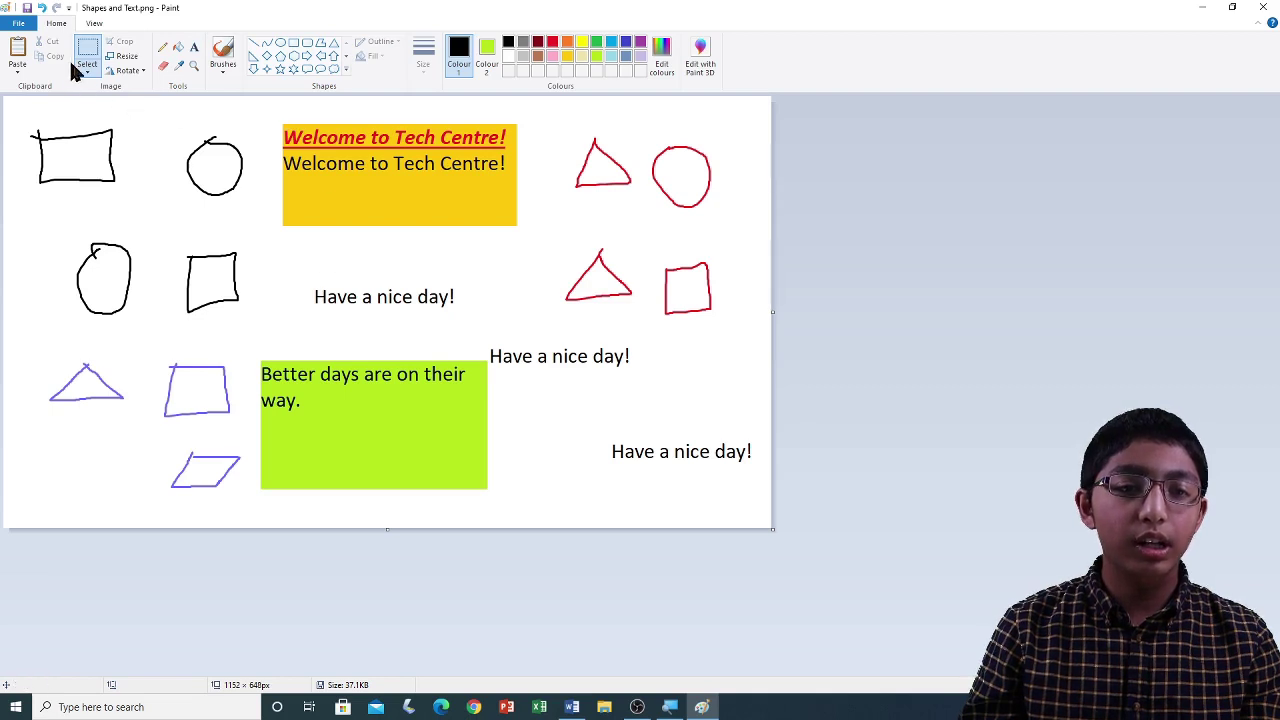
click(86, 64)
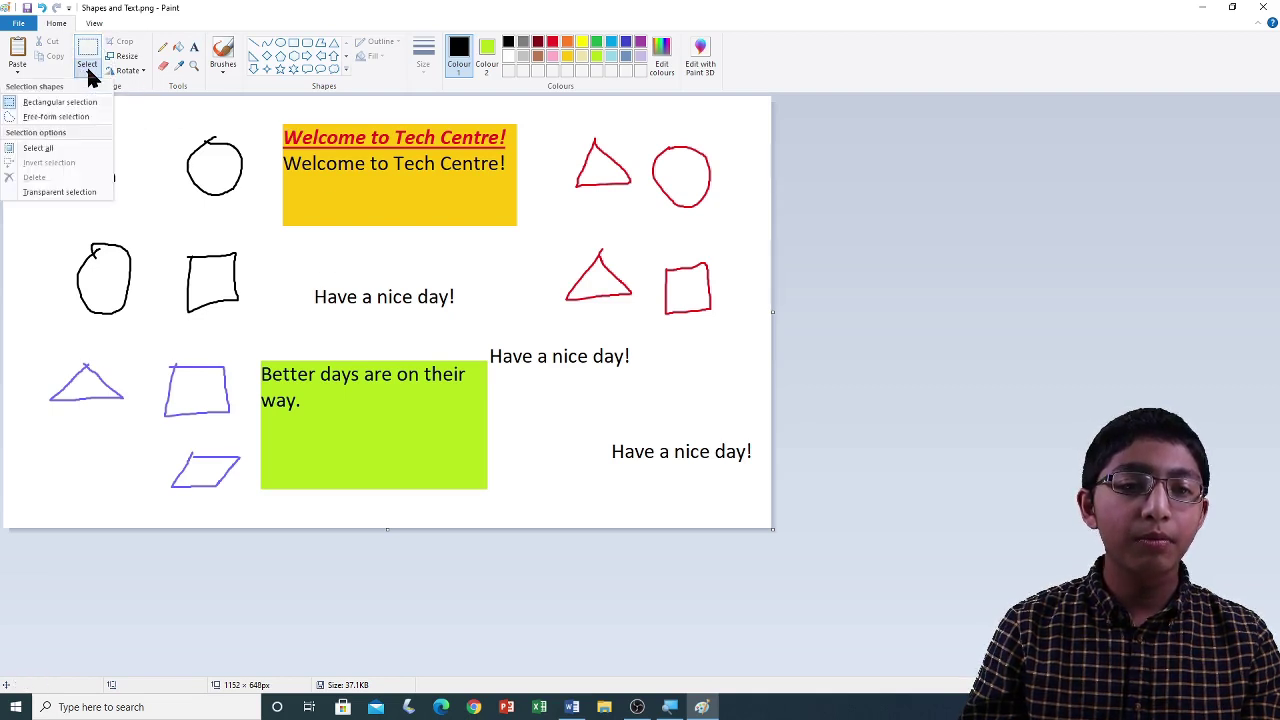
click(44, 190)
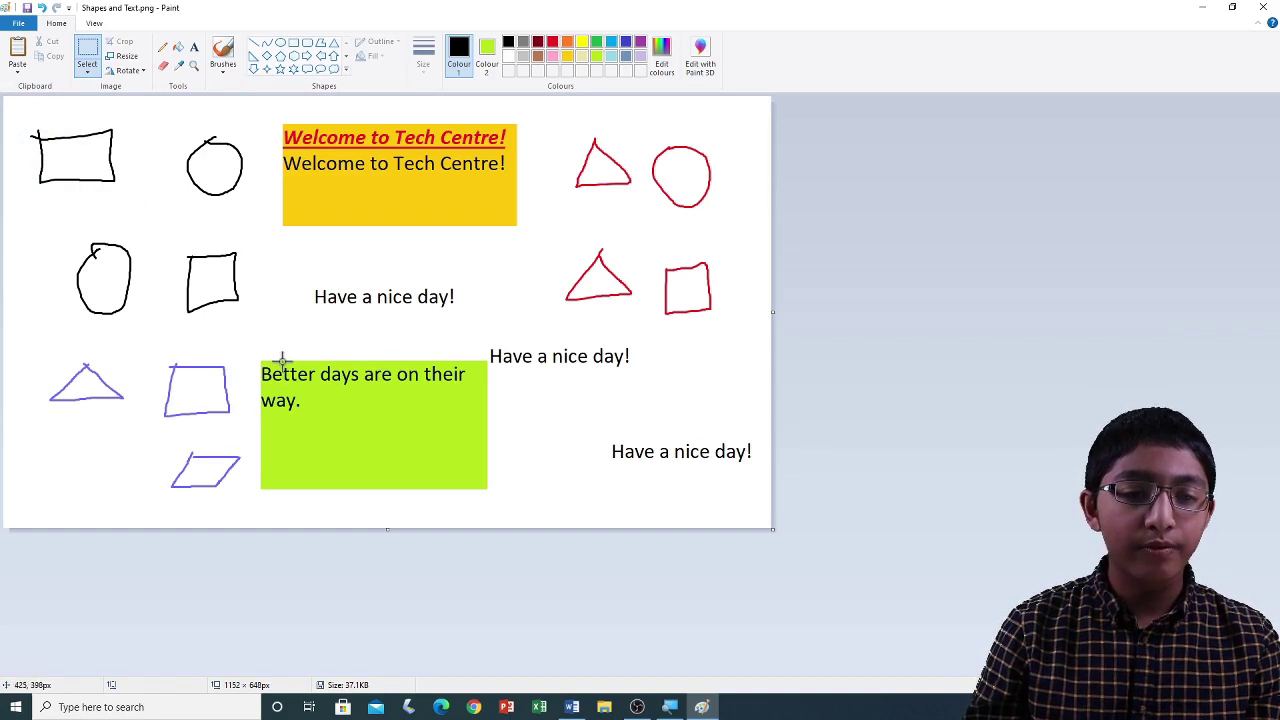
Step: Move 'Better days are on their way.' out of the green box to below 'Have a nice day!'
drag(258, 360, 468, 411)
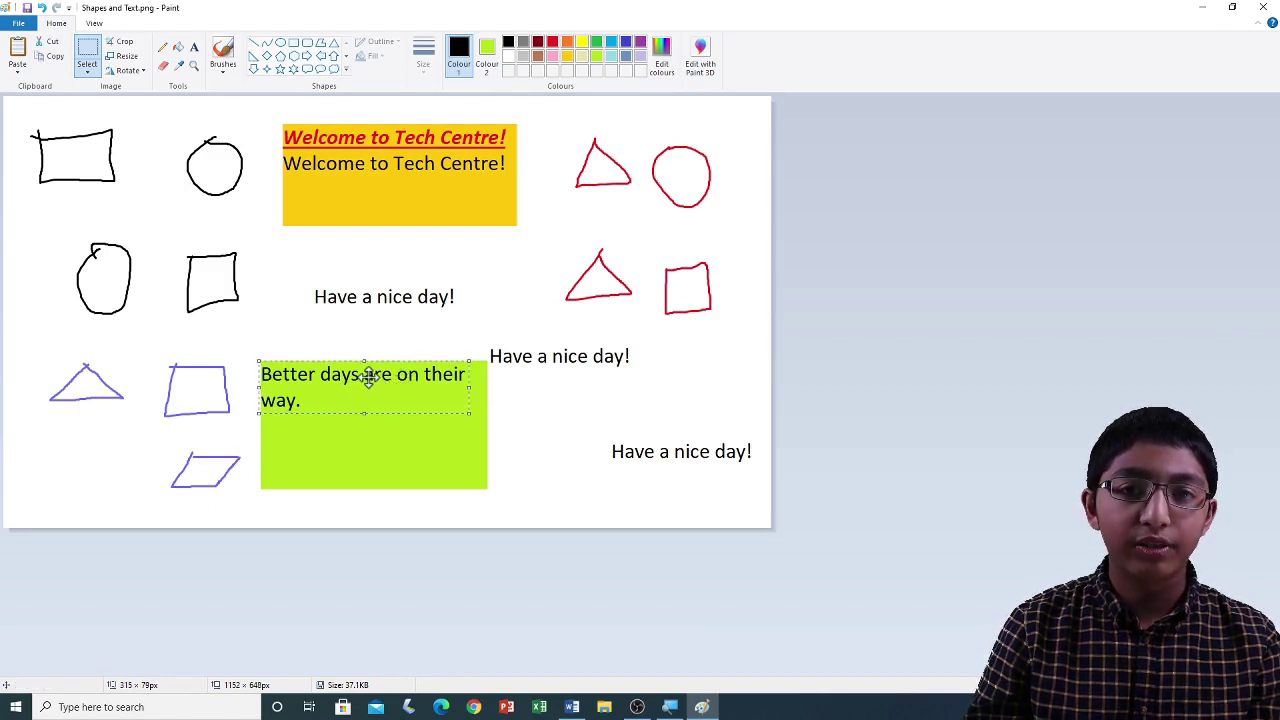
drag(368, 375, 592, 250)
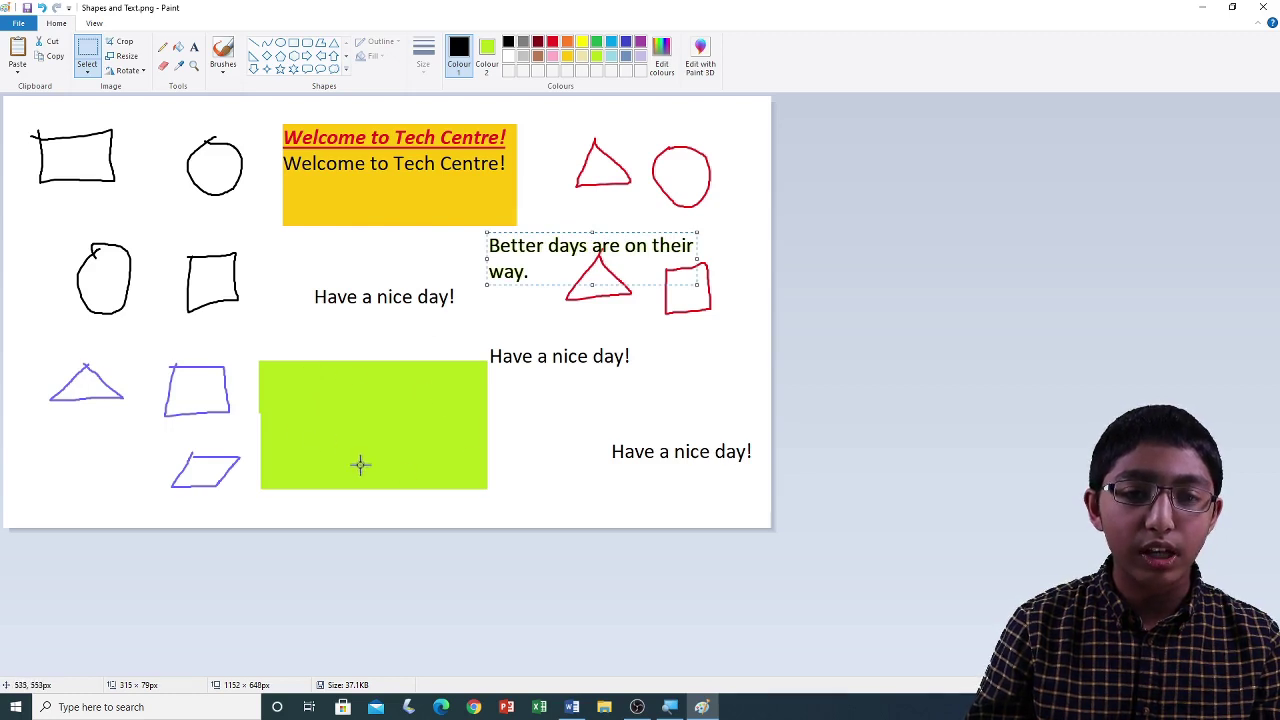
drag(573, 248, 357, 328)
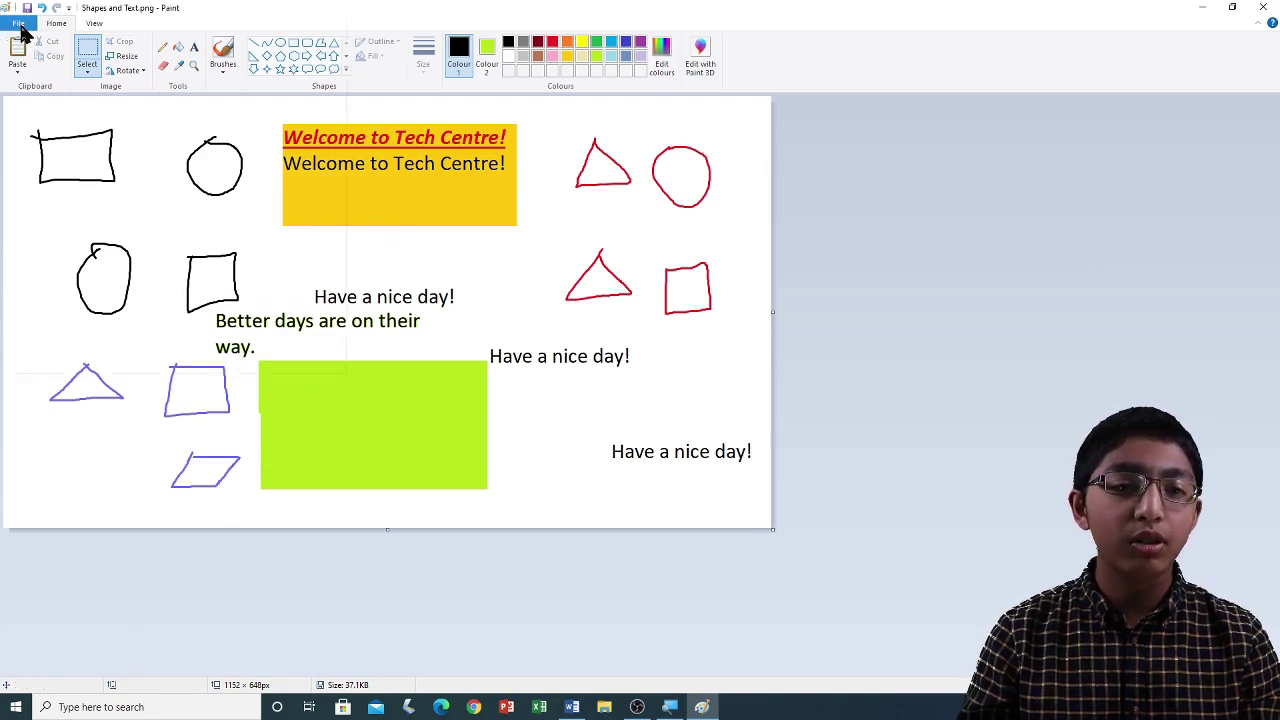
Step: Save the edited Shapes picture
click(20, 24)
click(37, 106)
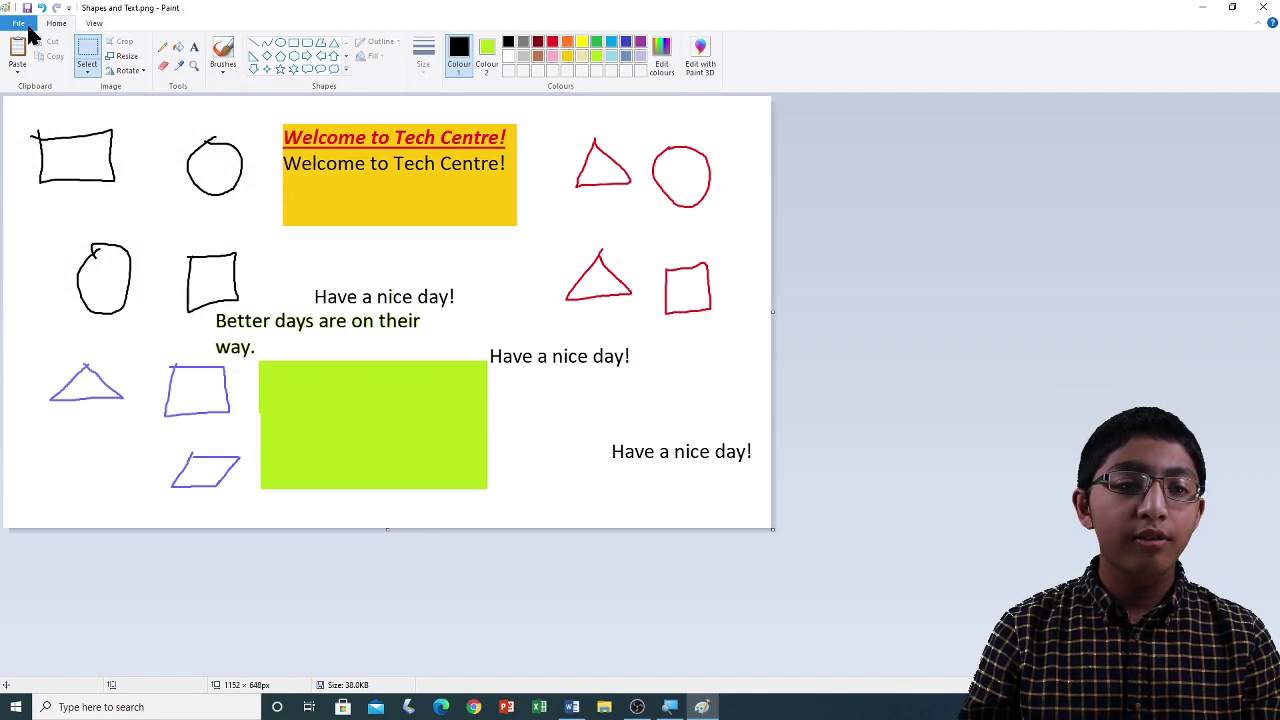
click(22, 24)
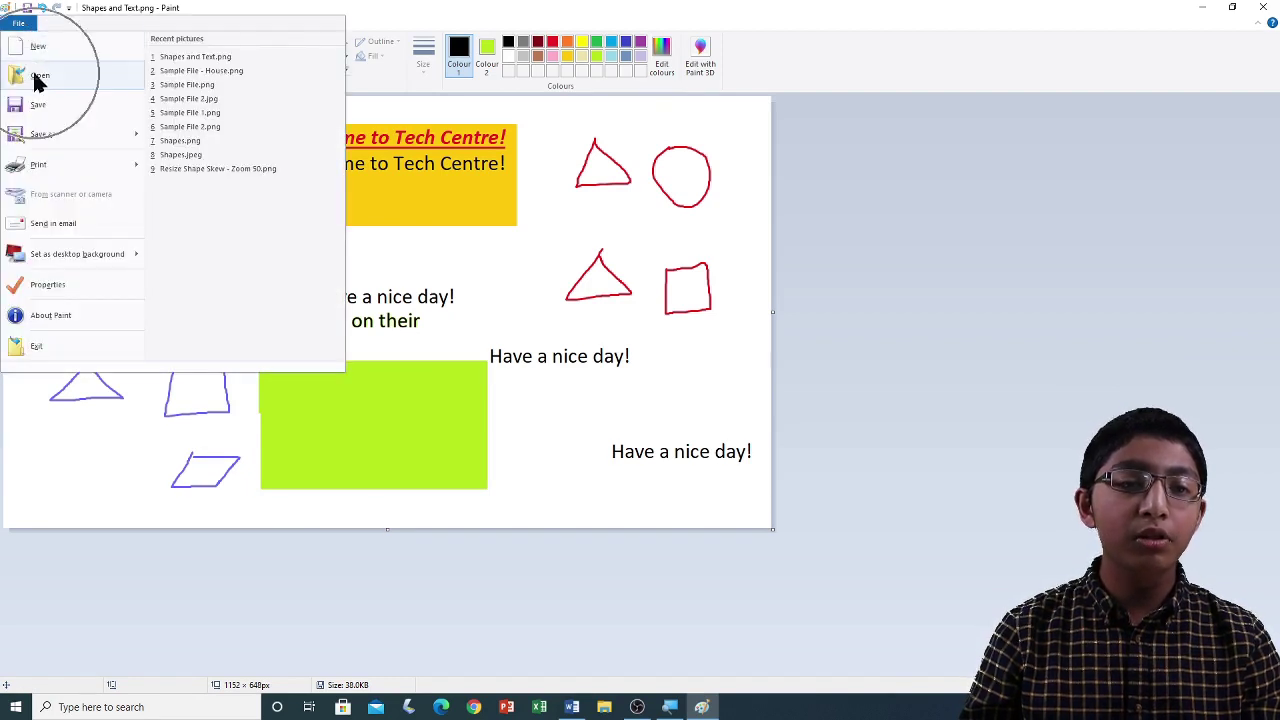
key(Escape)
Step: Open 'Sample File - House.png' from the Documents folder
key(ctrl+o)
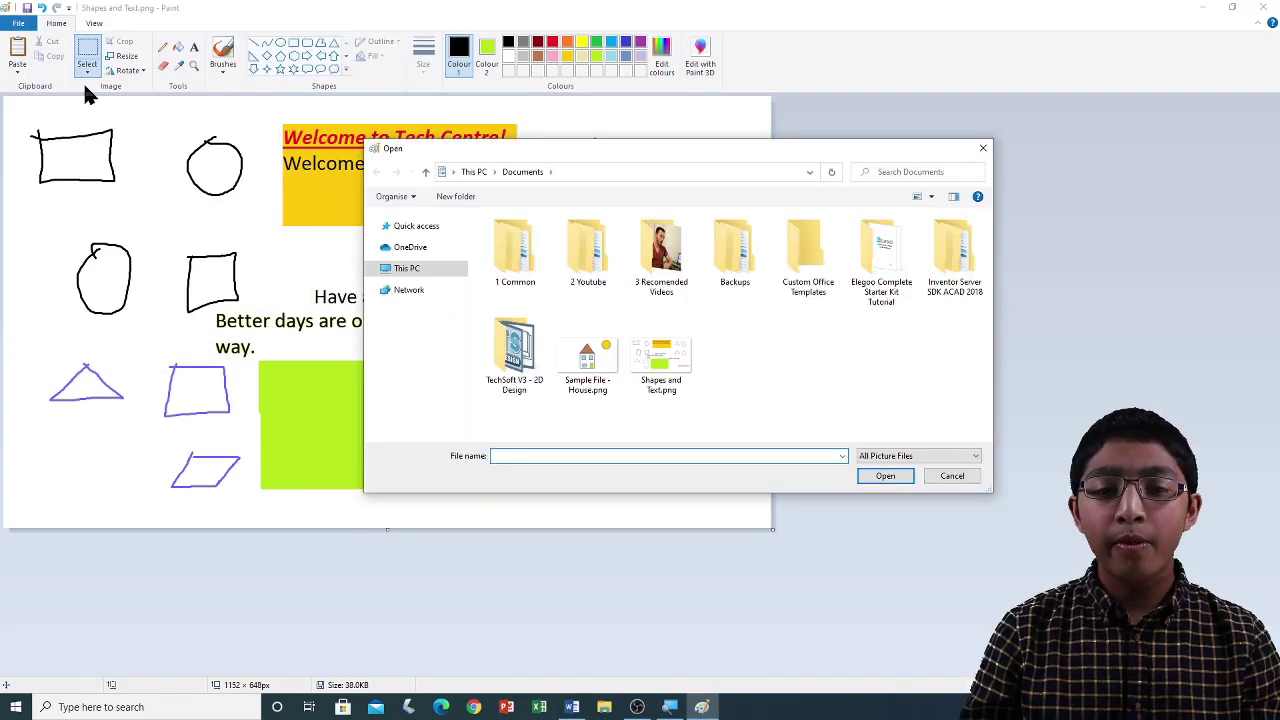
click(406, 270)
double_click(870, 252)
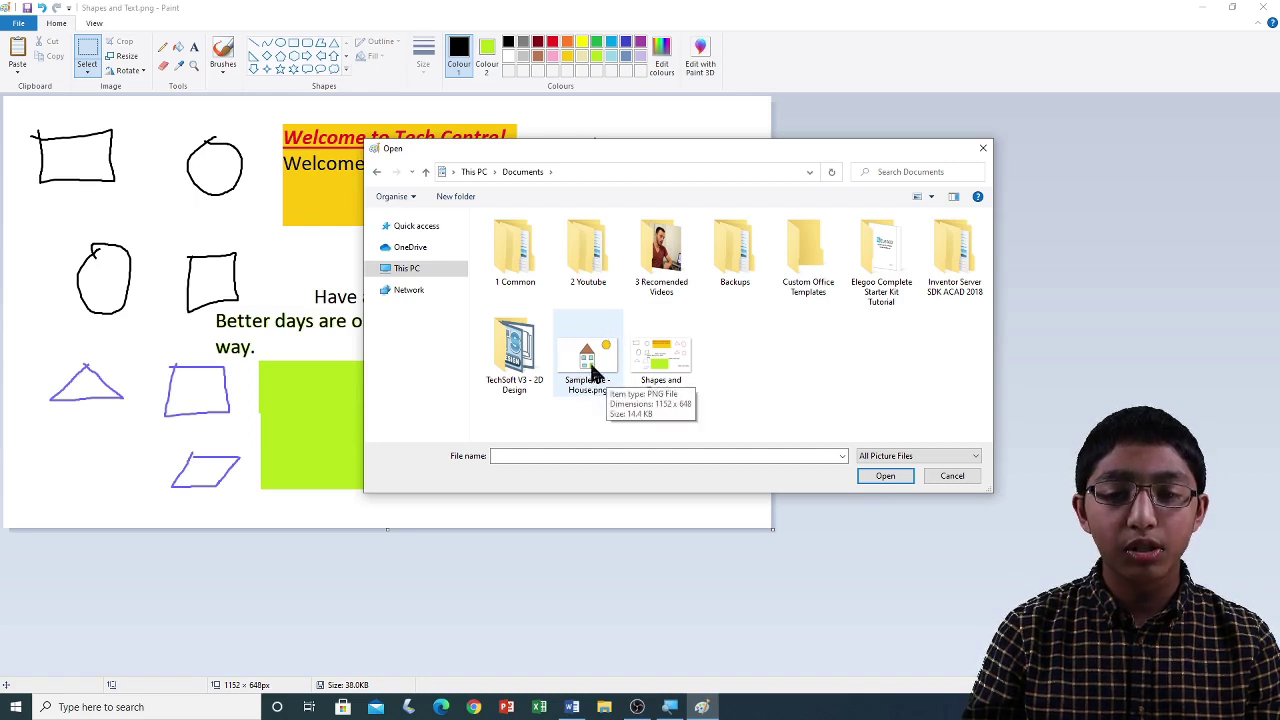
click(590, 362)
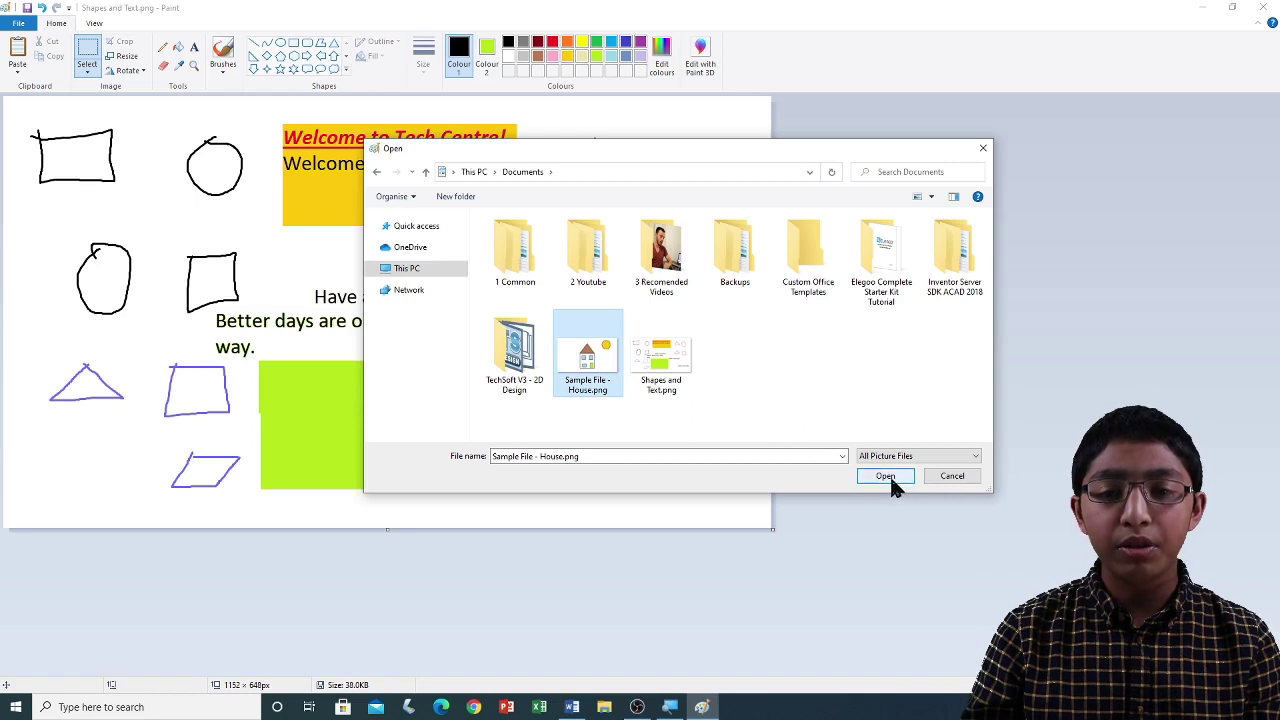
click(886, 477)
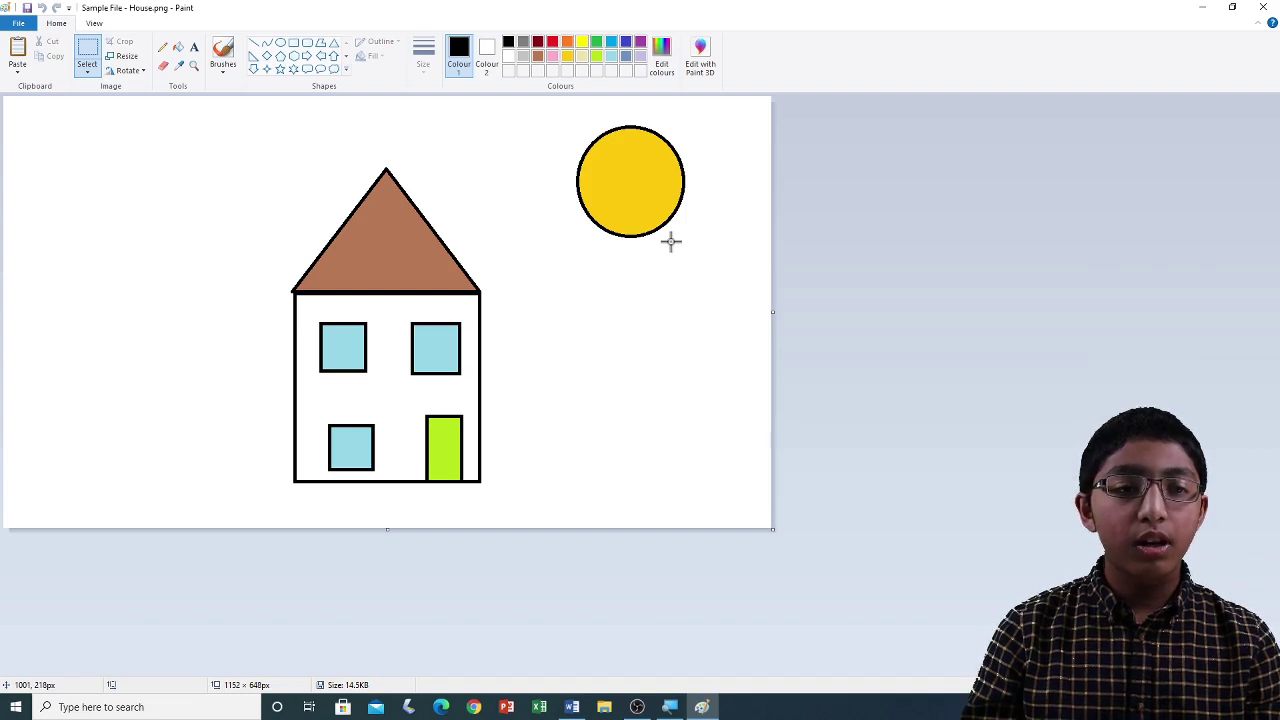
click(91, 55)
click(89, 66)
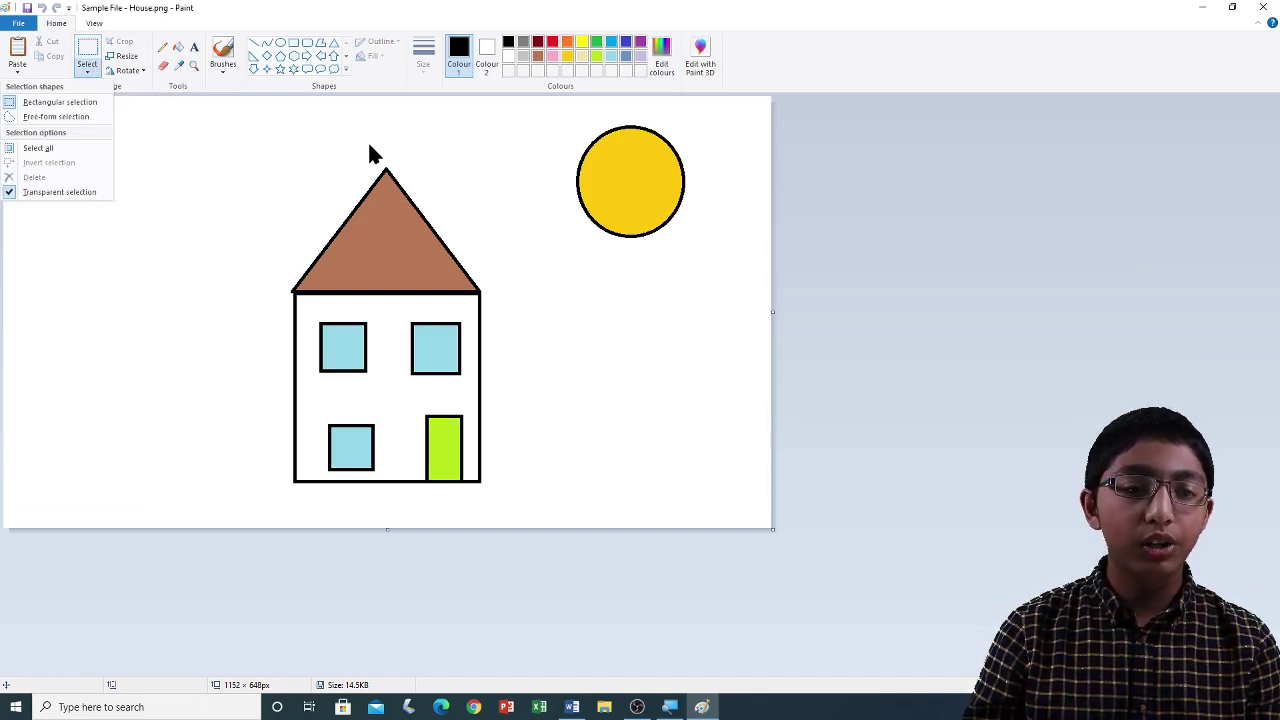
click(85, 192)
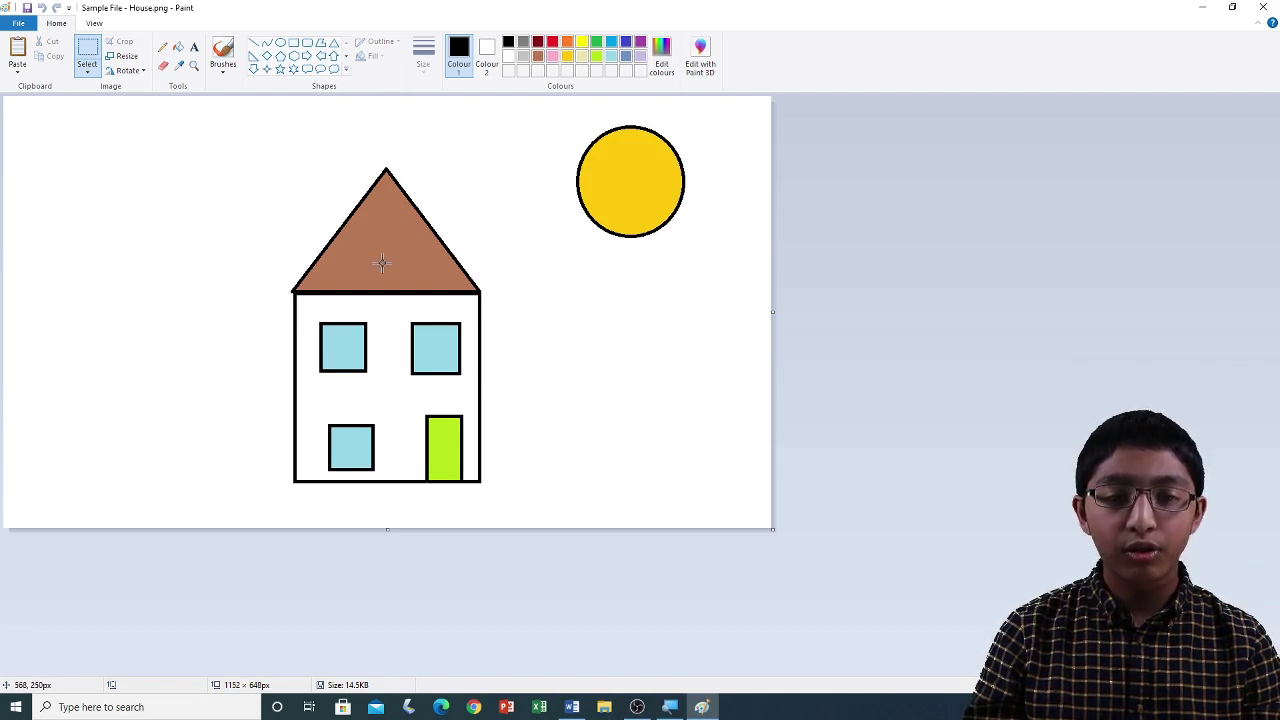
drag(257, 159, 513, 295)
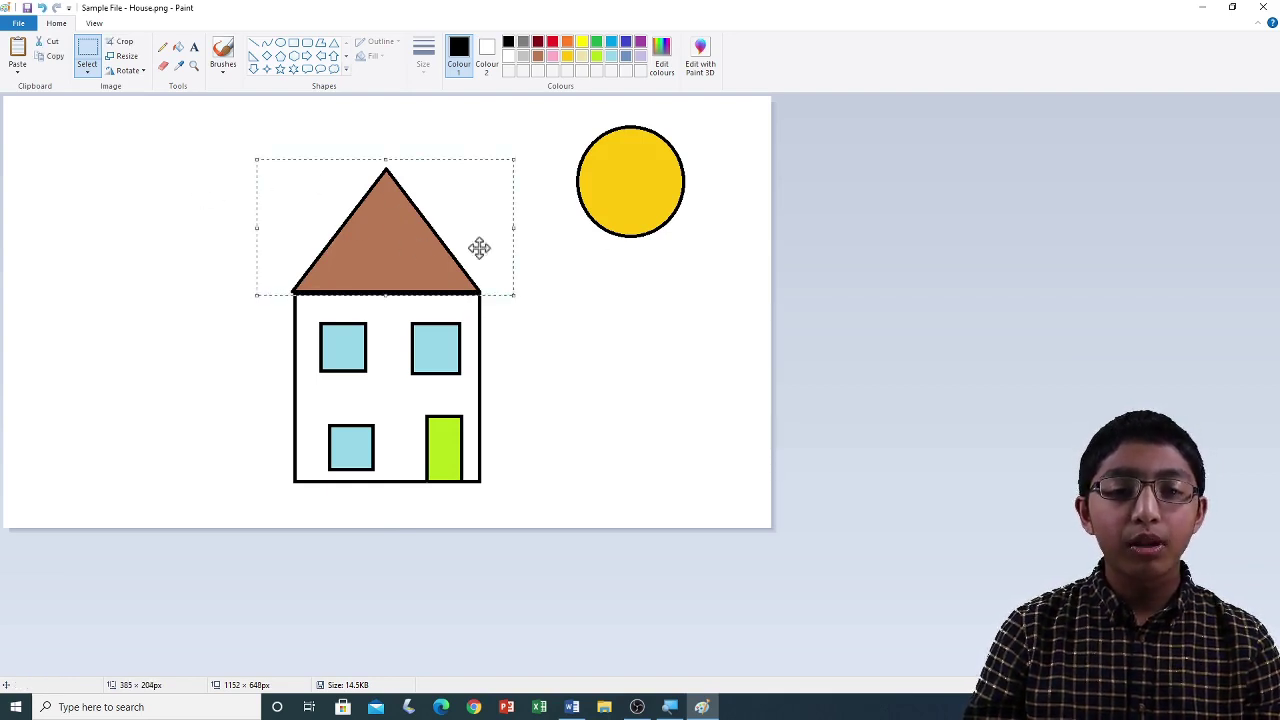
drag(420, 220, 174, 240)
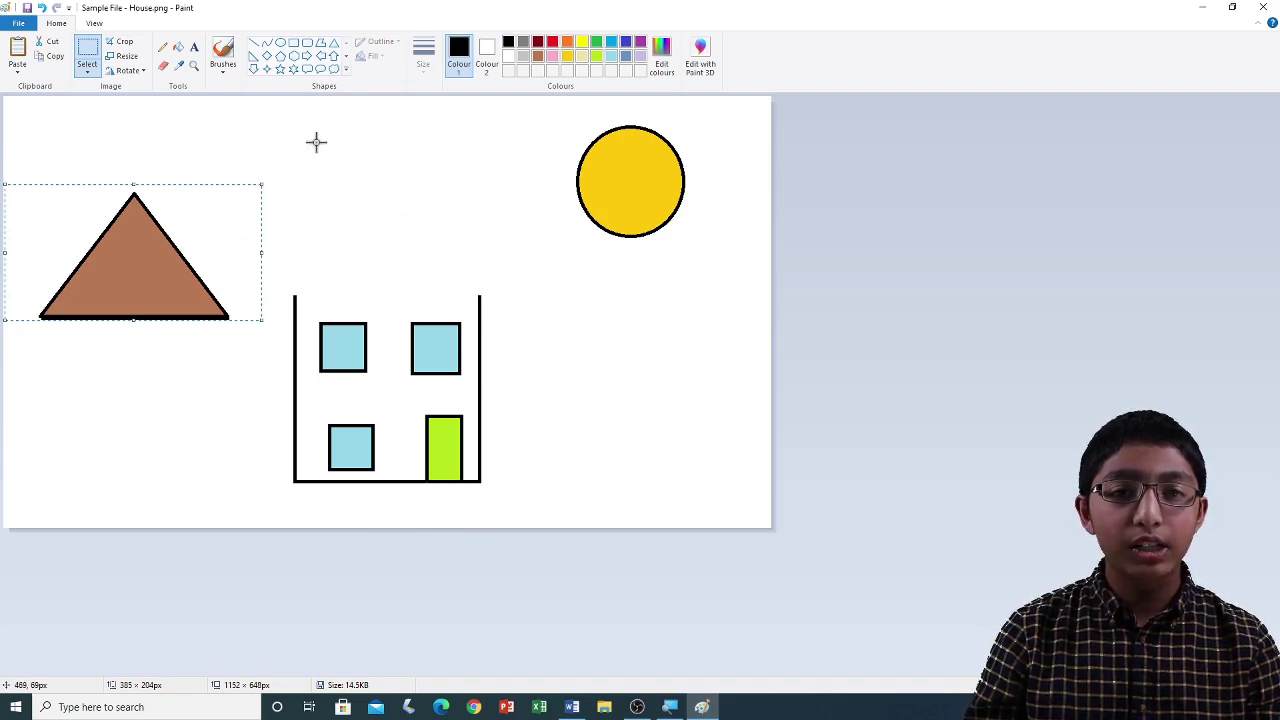
click(348, 154)
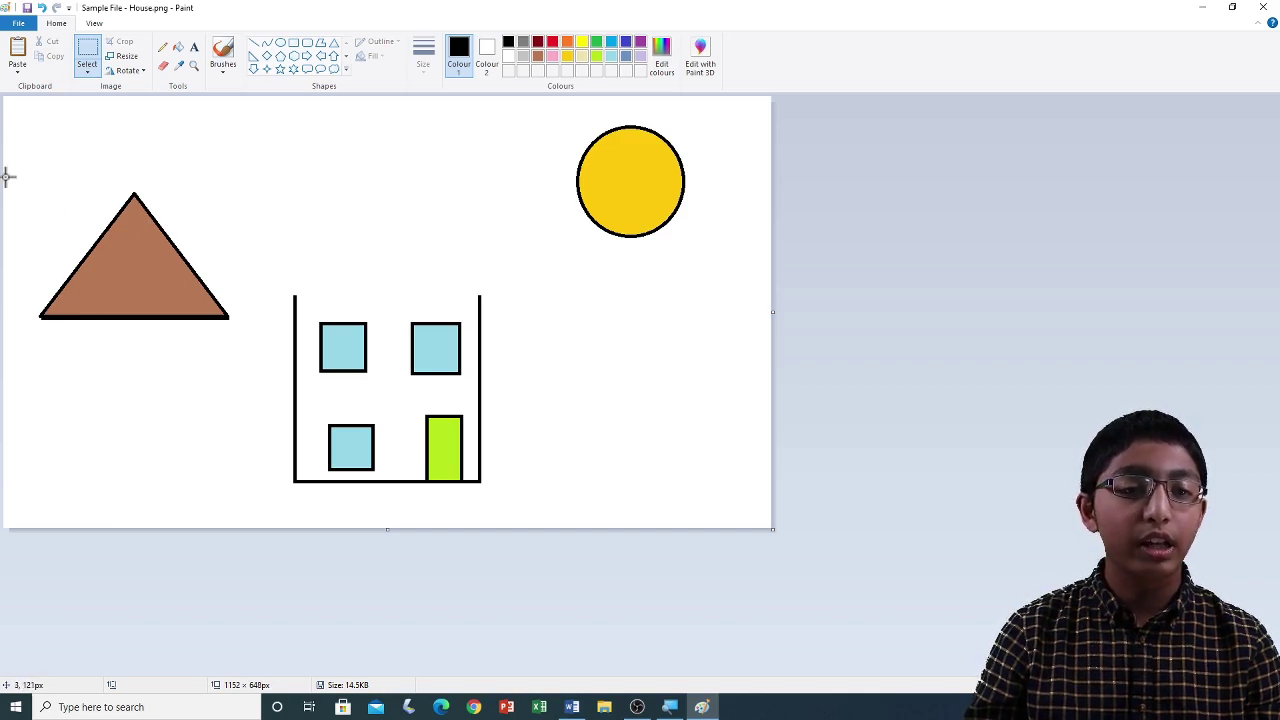
drag(11, 176, 264, 321)
drag(132, 266, 384, 240)
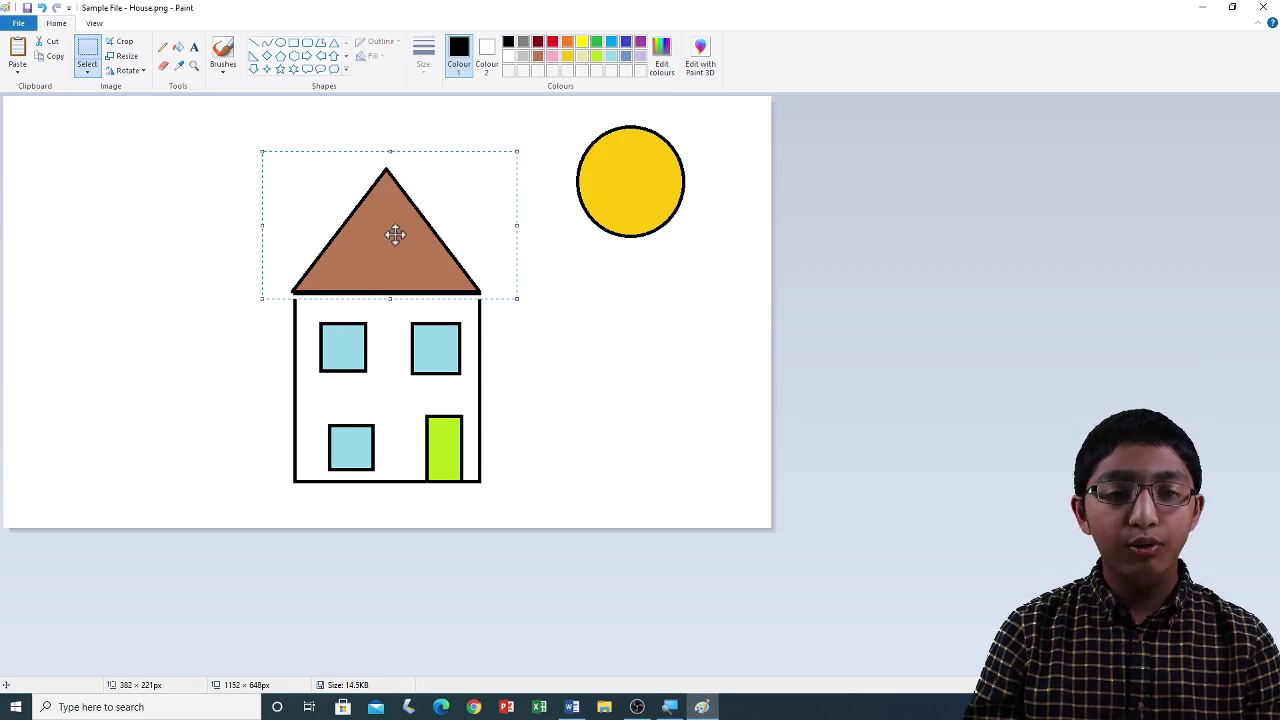
drag(393, 261, 394, 259)
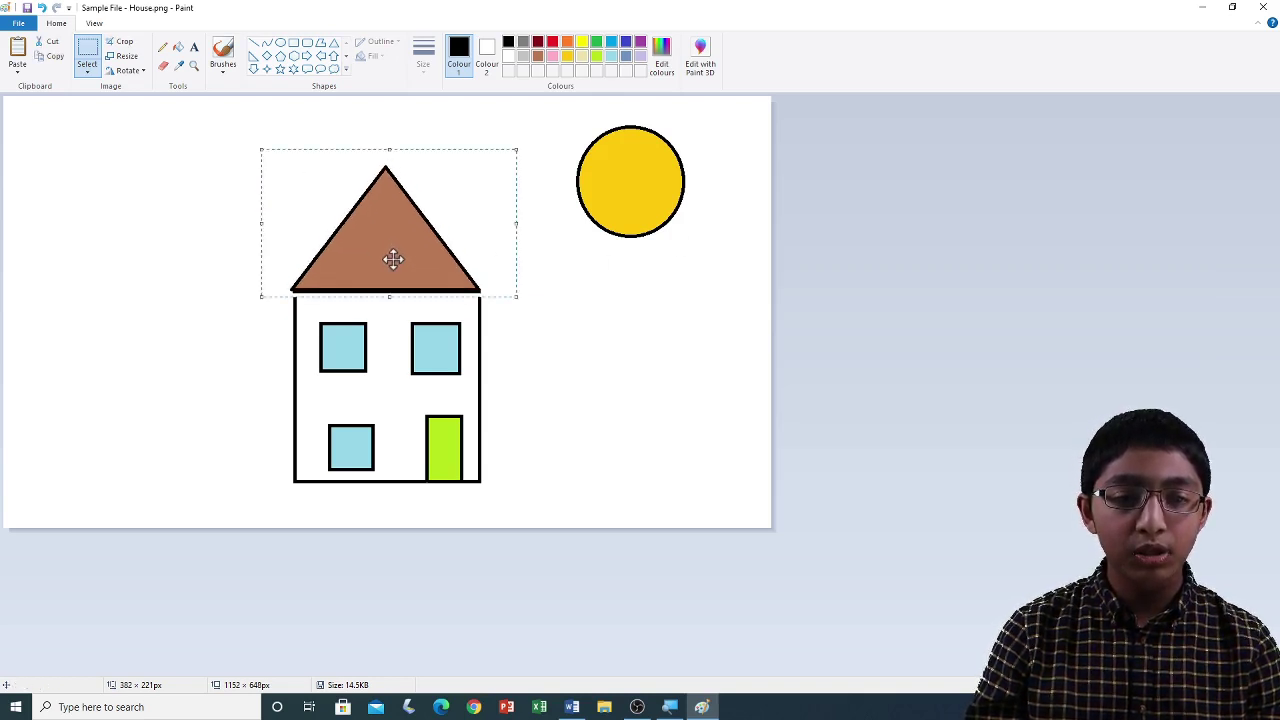
click(630, 348)
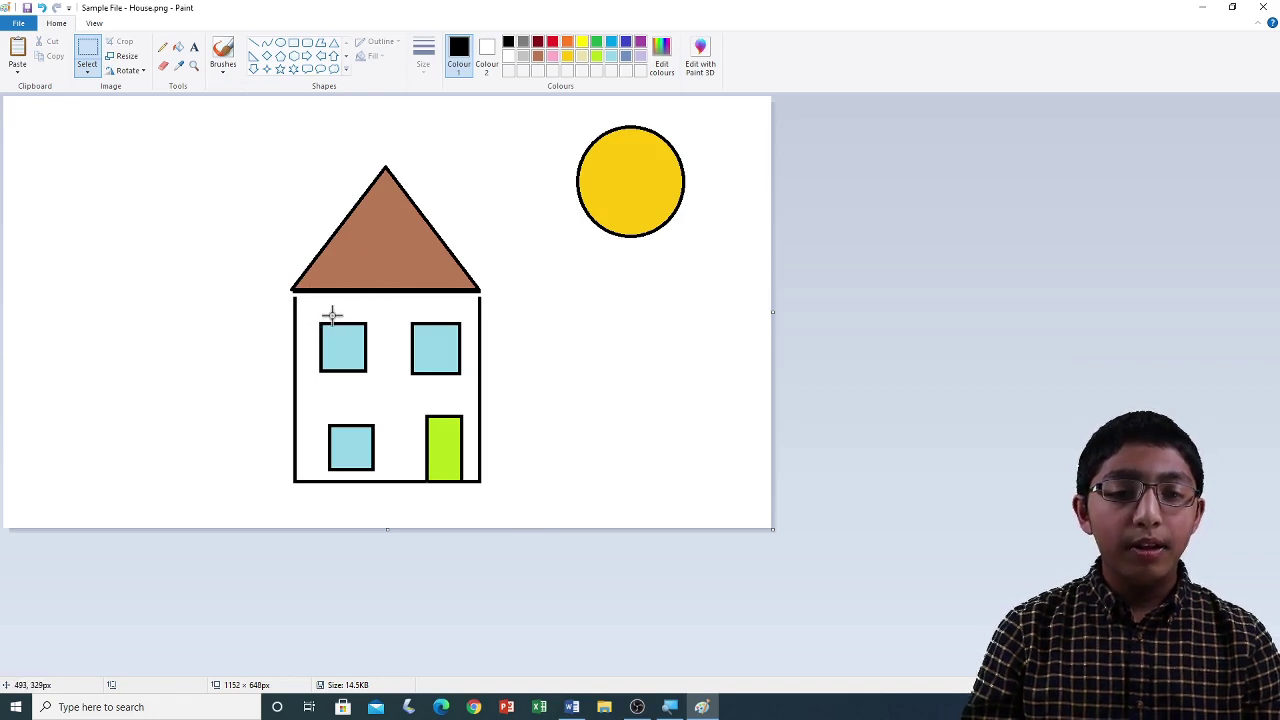
Step: Move the yellow sun from the top right to the left of the house, level with the roof
drag(553, 119, 704, 254)
drag(638, 204, 146, 269)
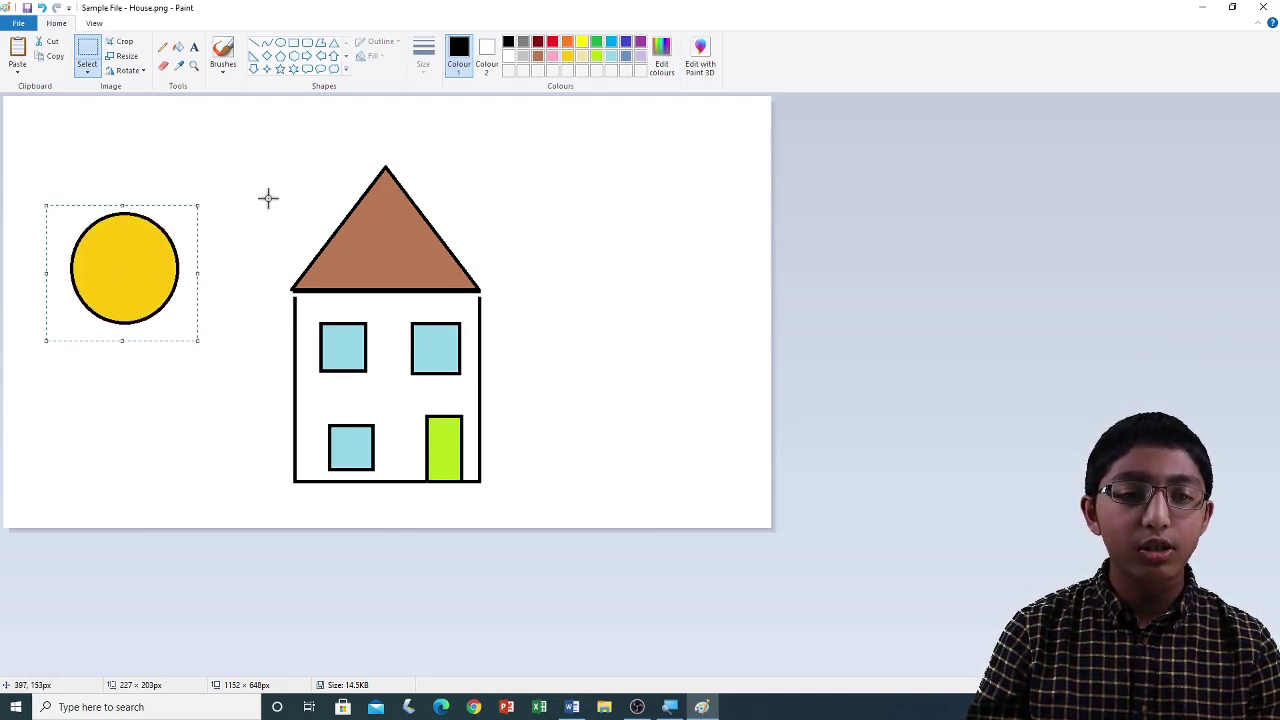
click(210, 363)
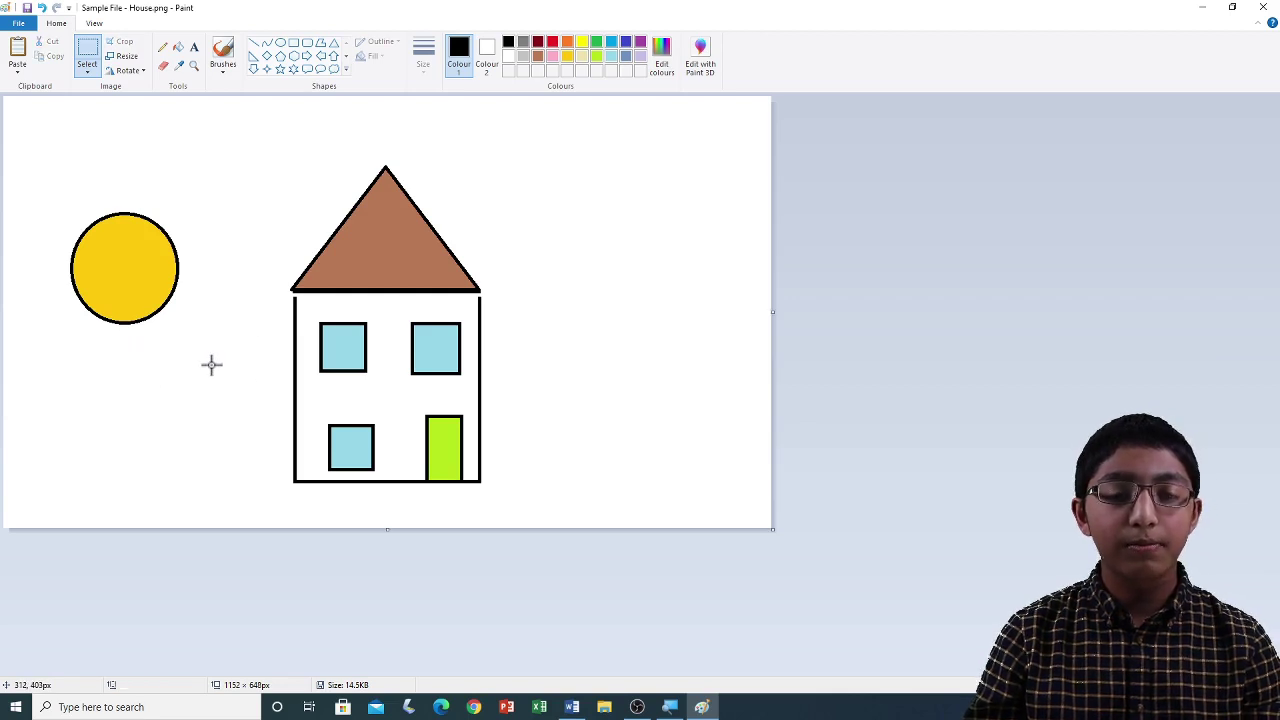
click(568, 434)
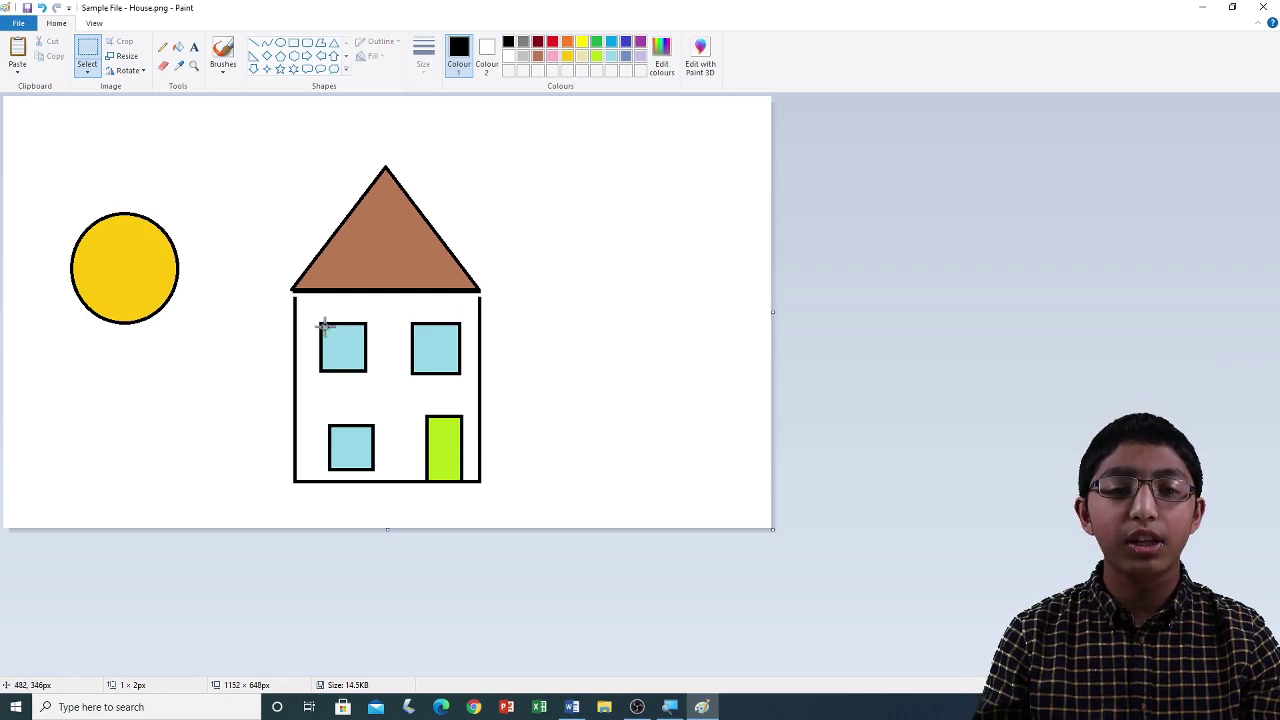
Step: Add a 'Greenville House' text label right of the house, wrapped onto two lines
click(195, 42)
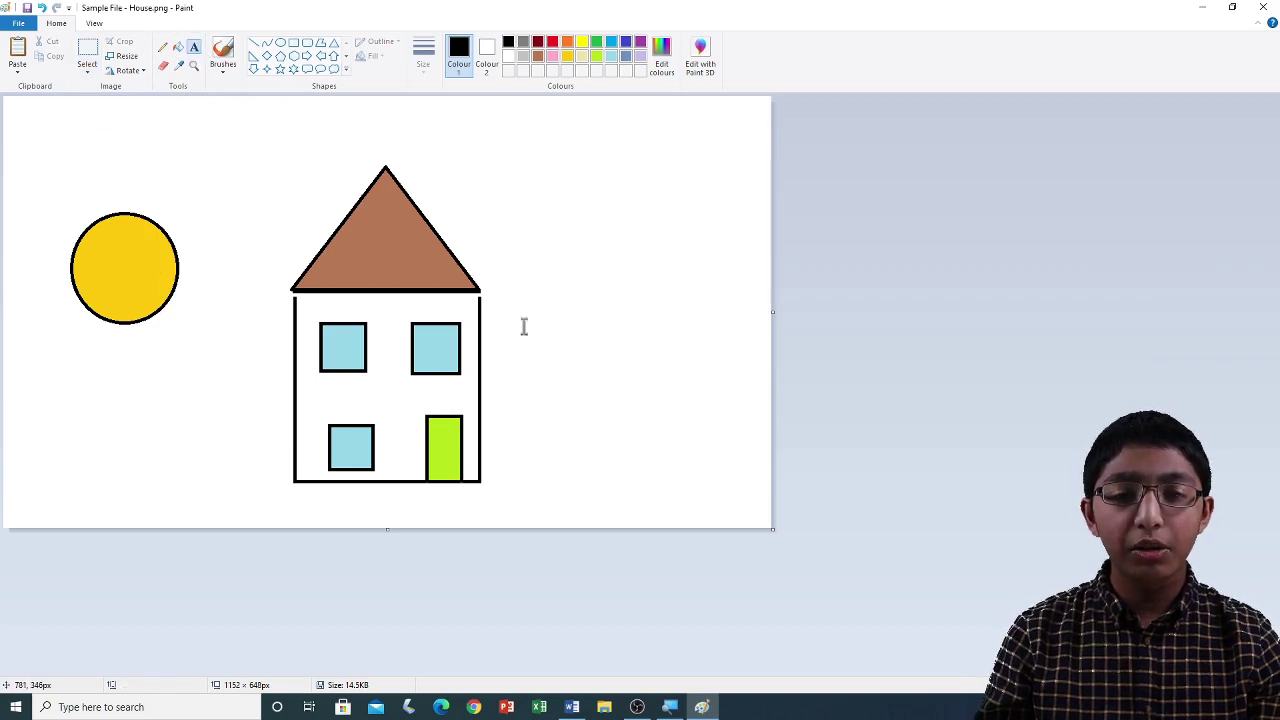
drag(516, 313, 737, 404)
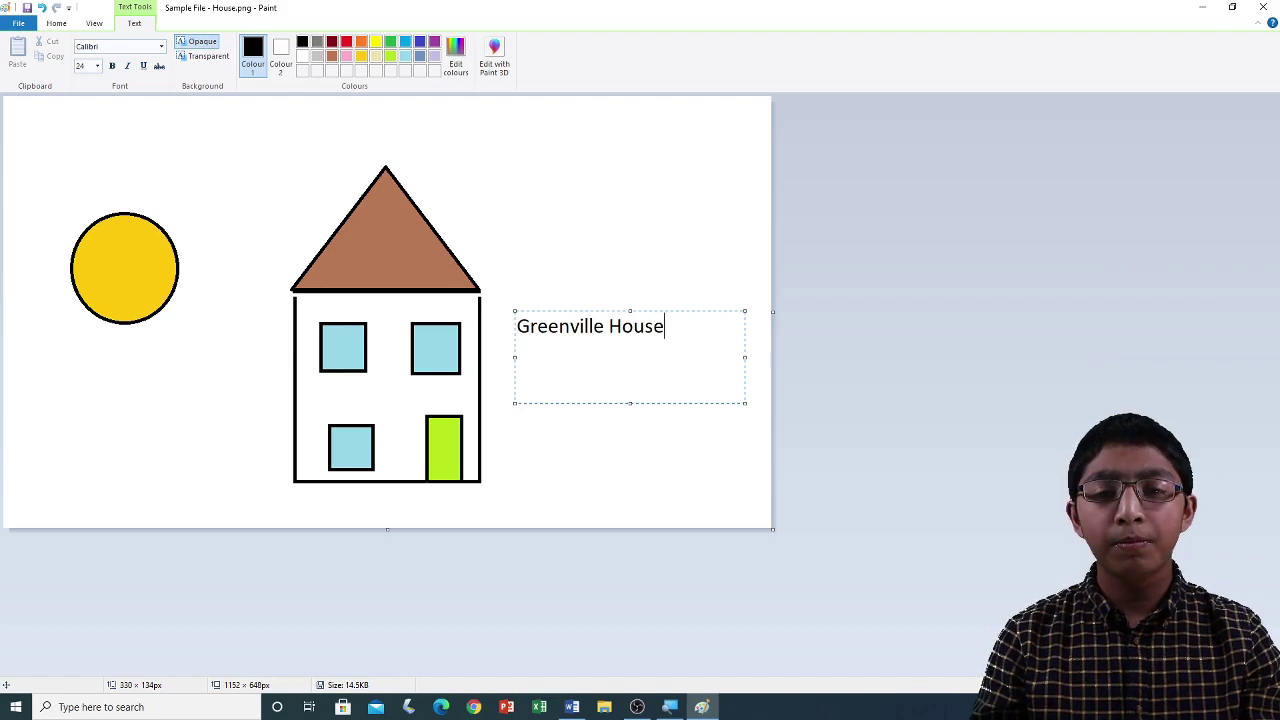
drag(744, 361, 622, 360)
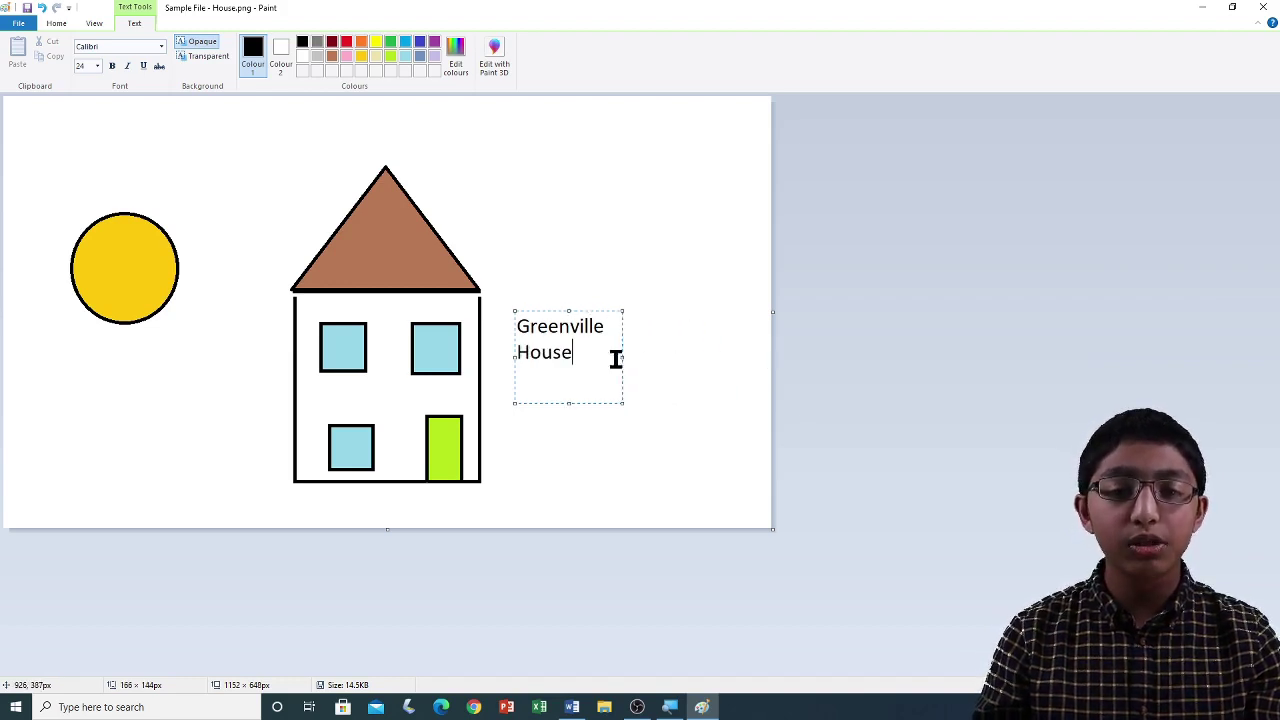
click(569, 396)
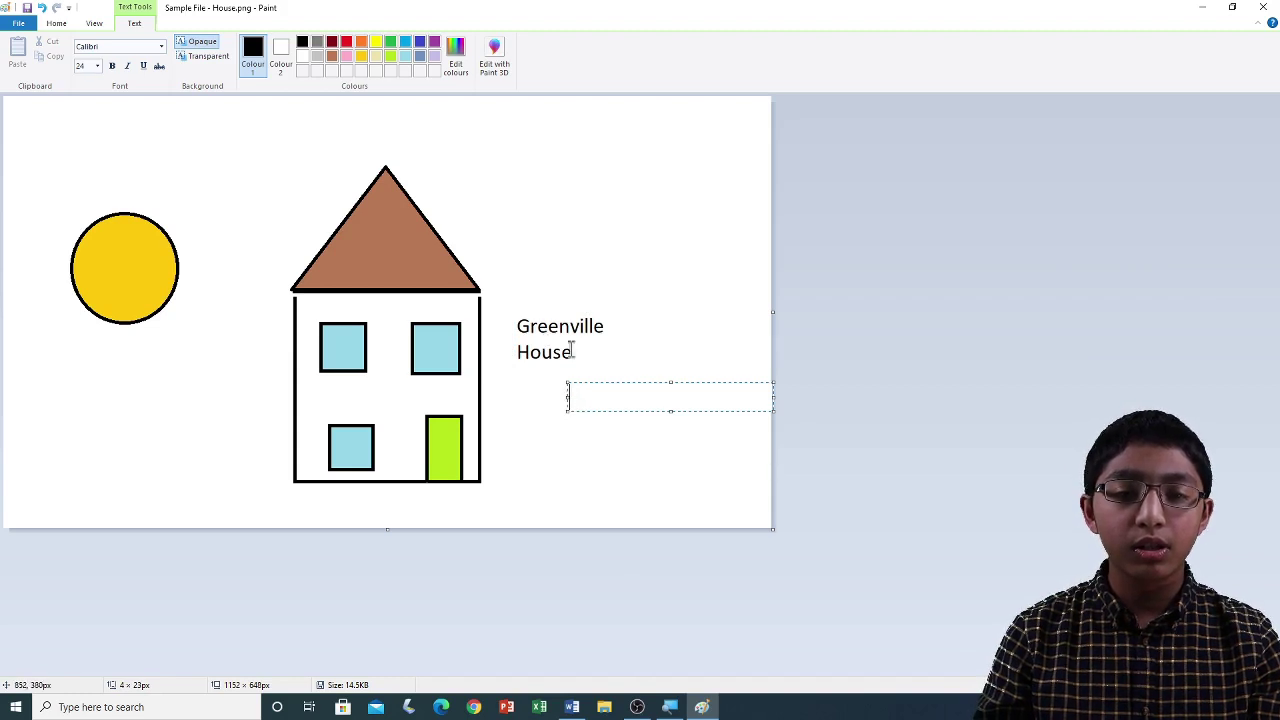
click(576, 352)
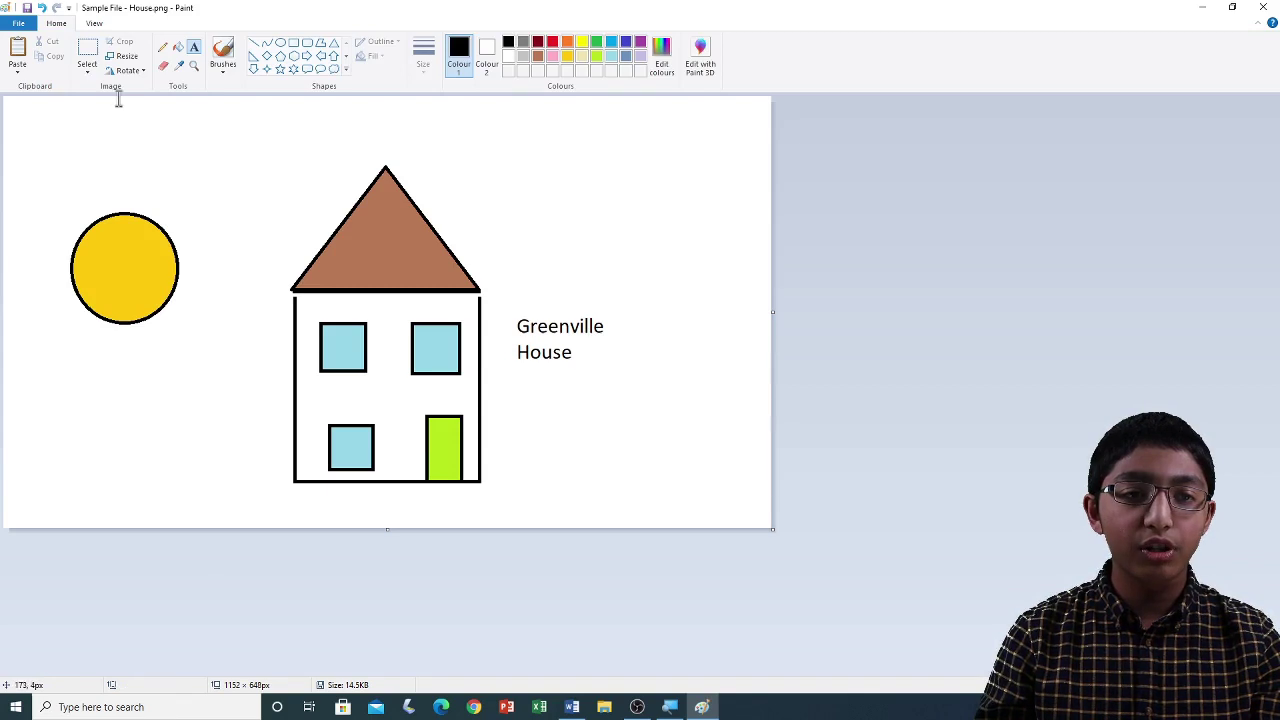
Step: Shift the word 'House' under the centre of 'Greenville', then save the house picture
click(87, 52)
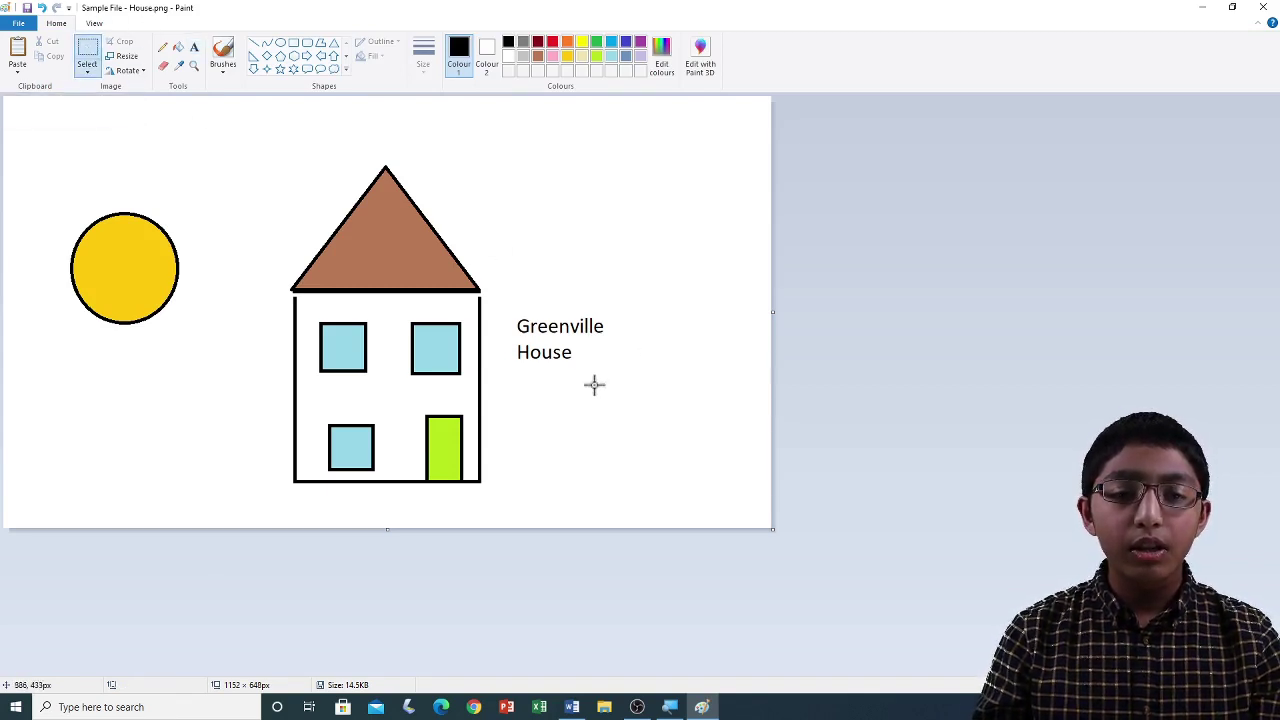
drag(512, 342, 563, 346)
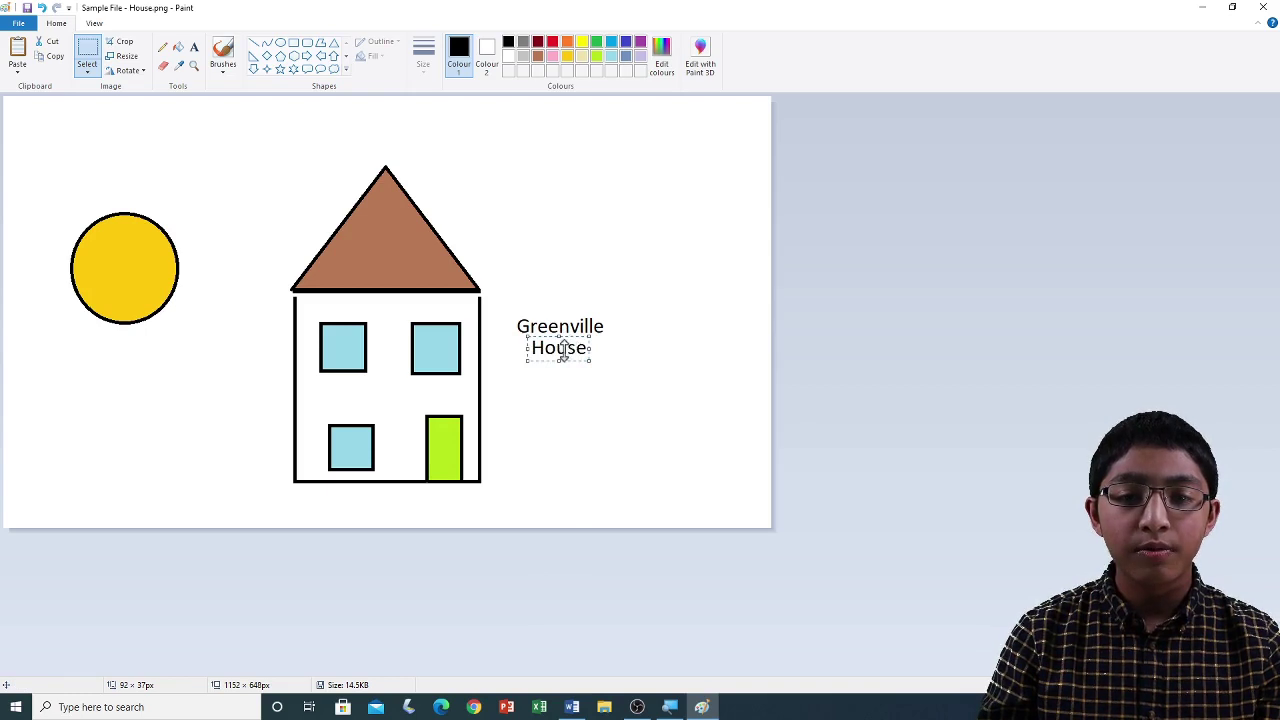
click(517, 386)
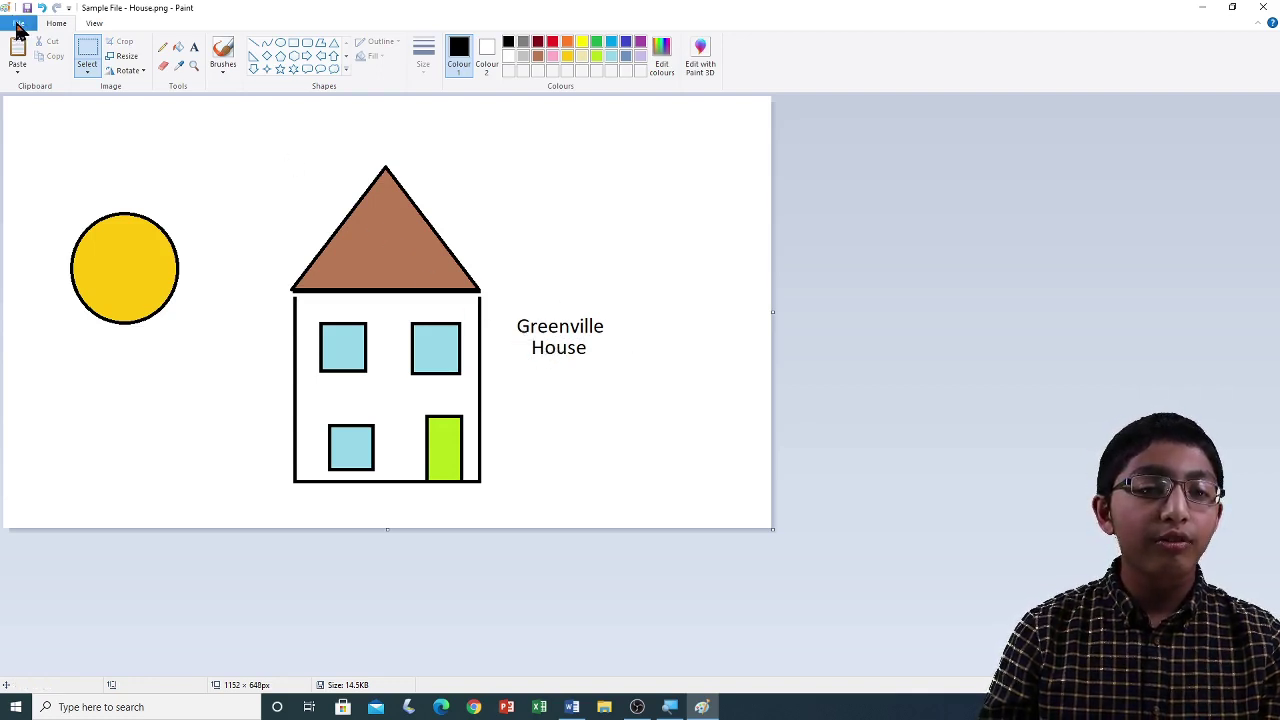
click(18, 24)
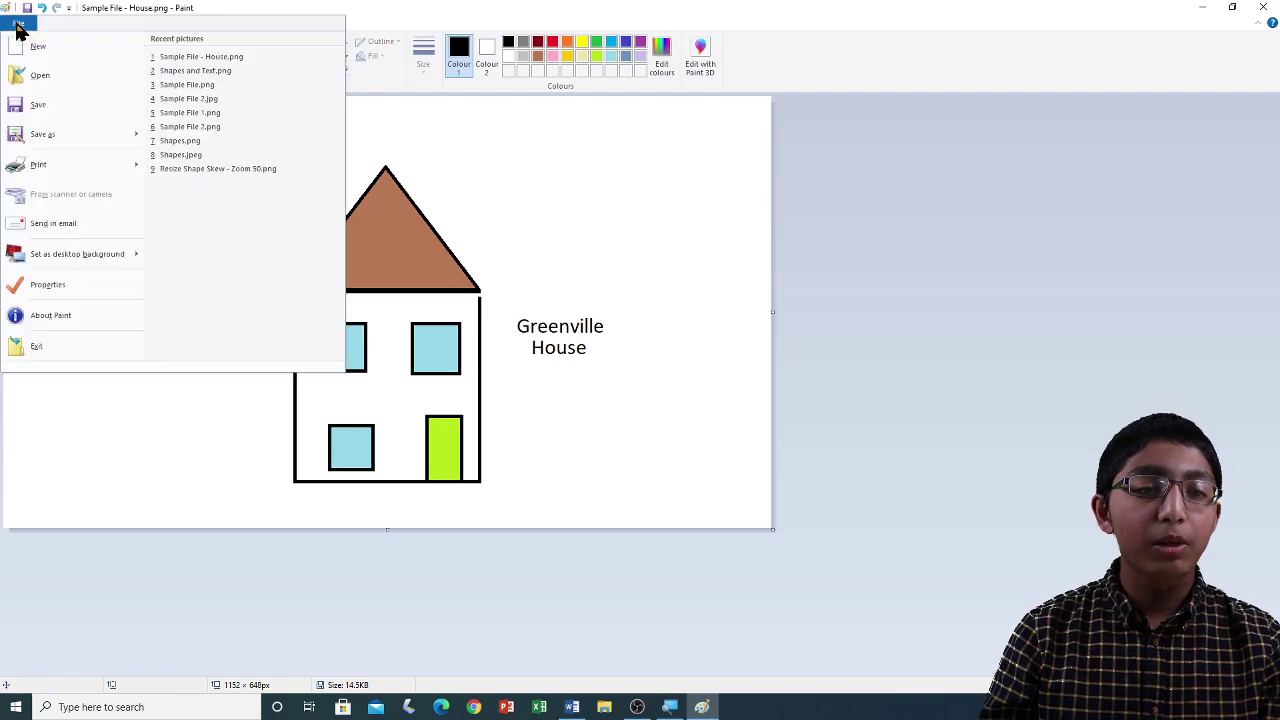
click(62, 105)
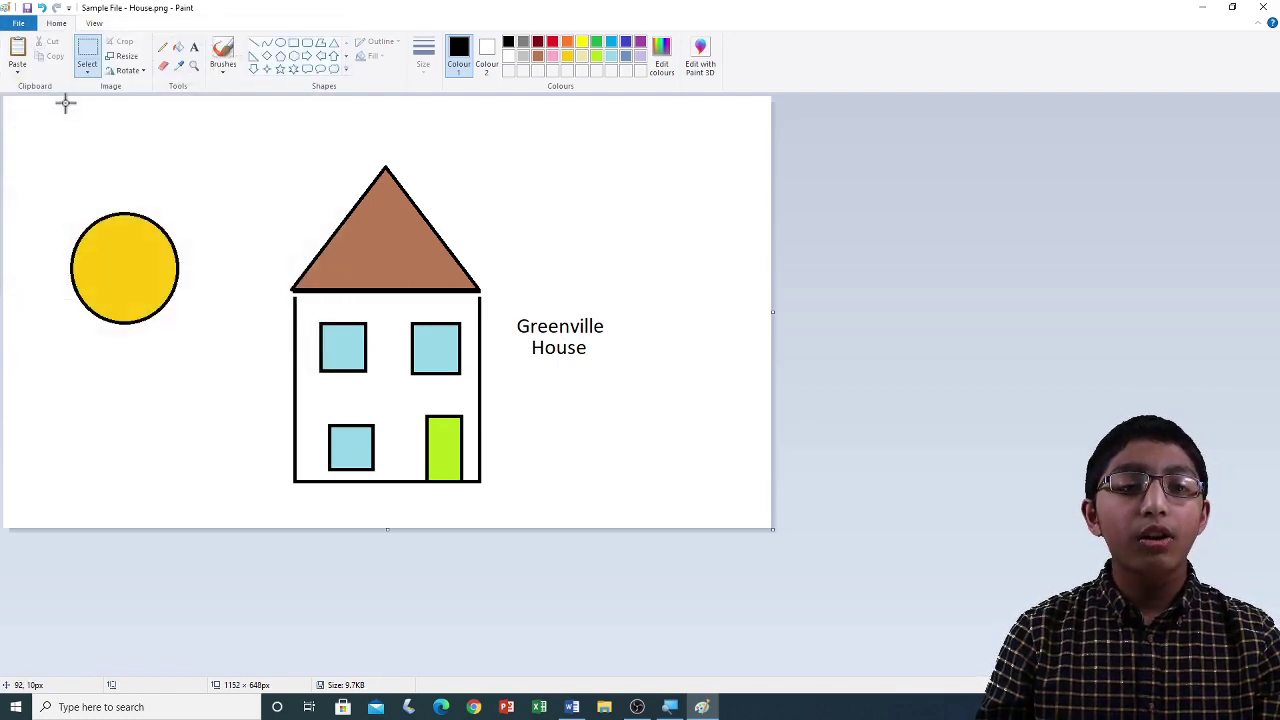